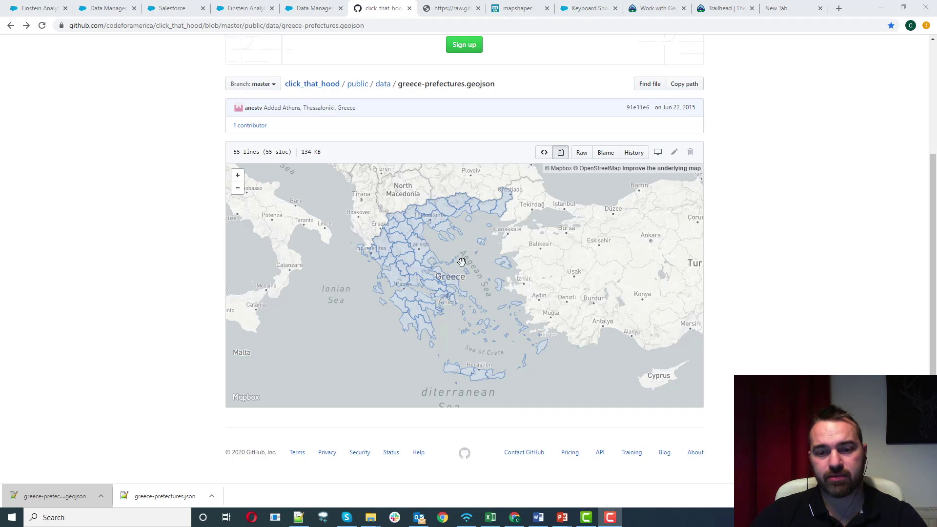
Step: Show the raw contents of greece-prefectures.geojson on GitHub
left_click(581, 157)
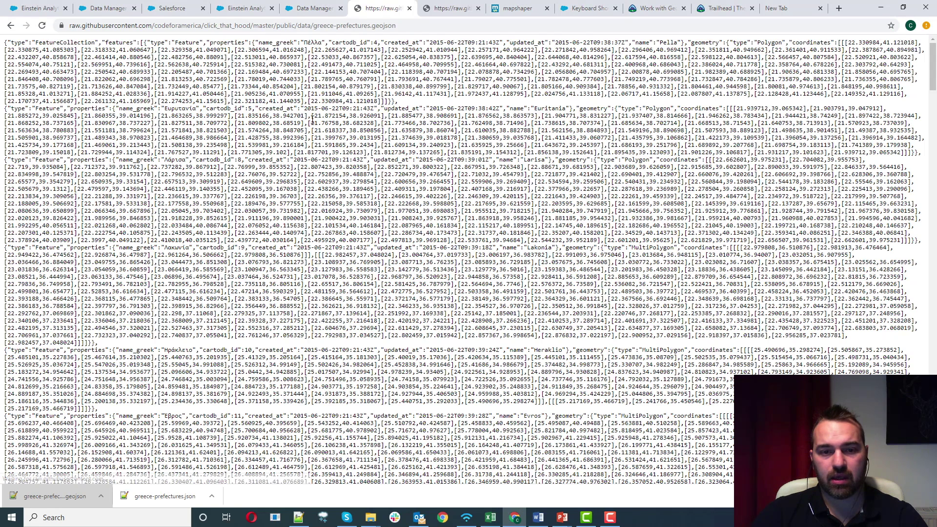
Step: Save the raw GeoJSON as greece-prefectures3.geojson with All Files type, then open the download
right_click(320, 105)
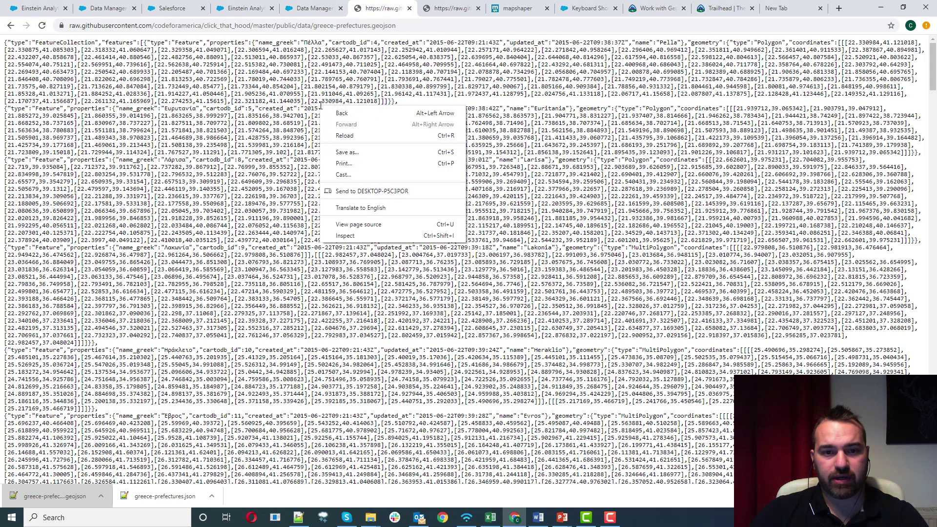
left_click(353, 155)
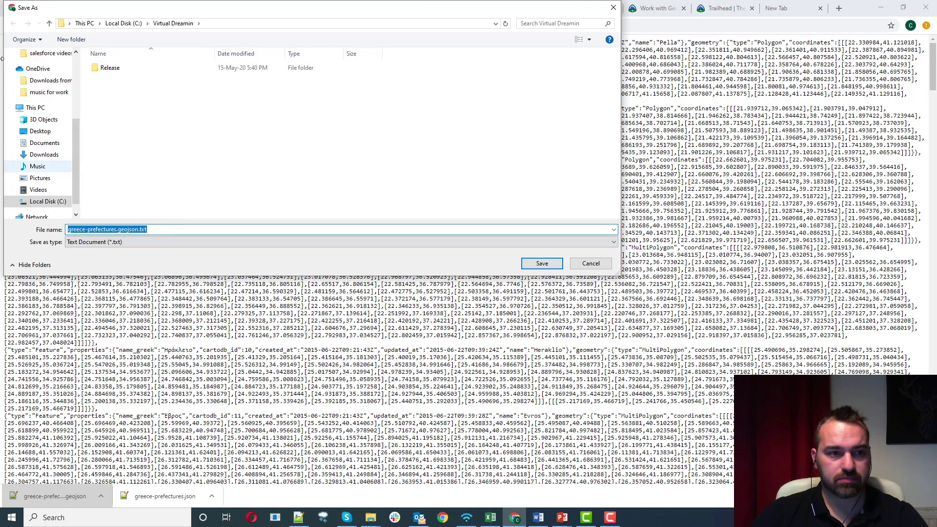
left_click(111, 243)
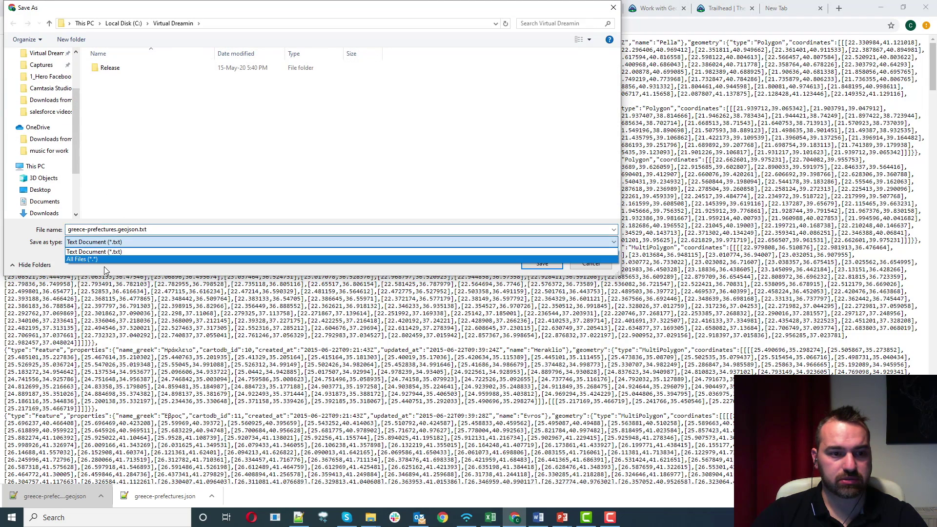
left_click(101, 259)
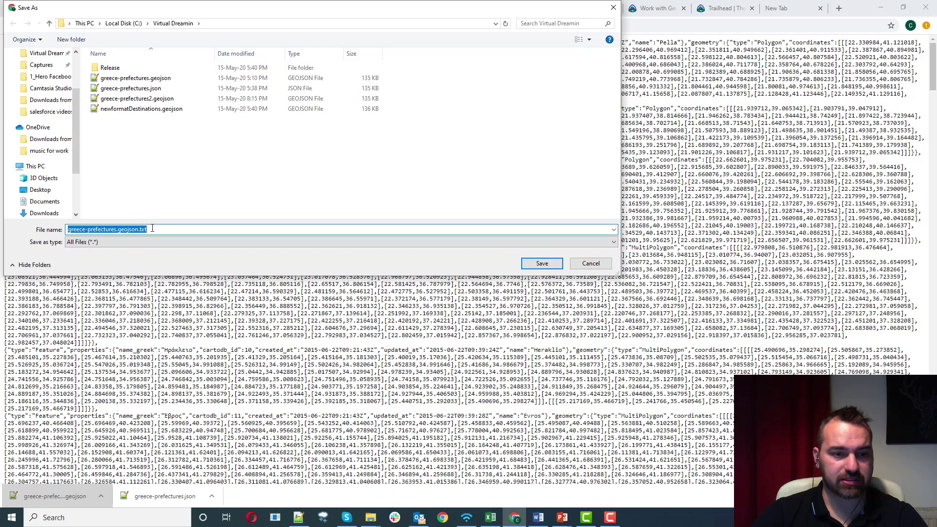
key("End")
key("BackSpace")
key("BackSpace")
key("BackSpace")
key("BackSpace")
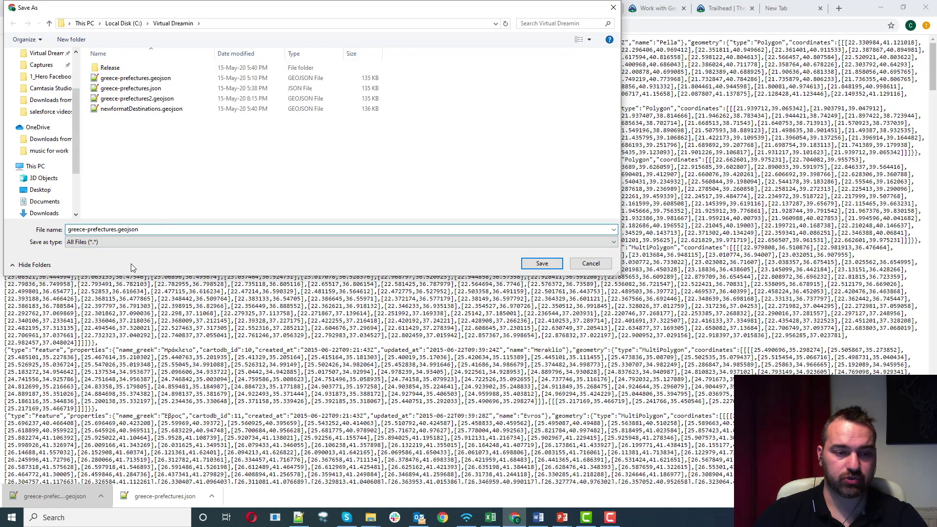
key("Left")
key("Left")
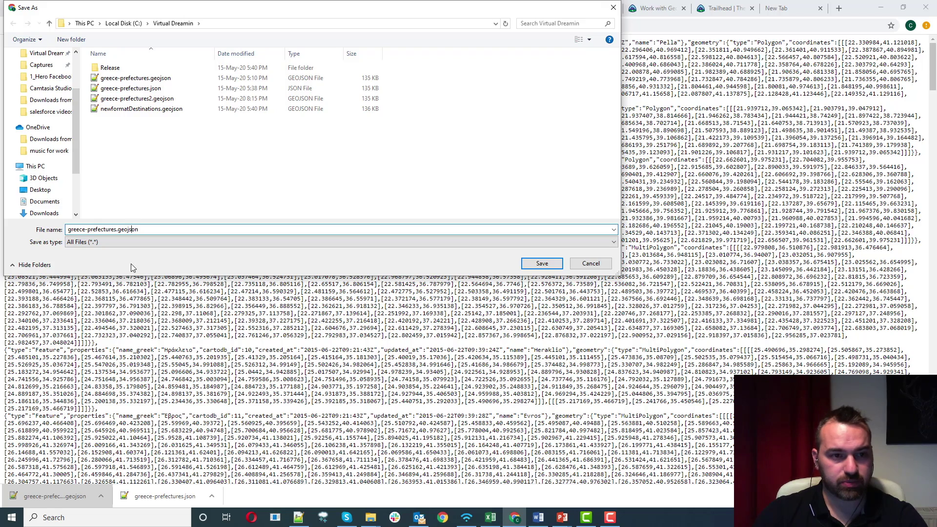
type("3")
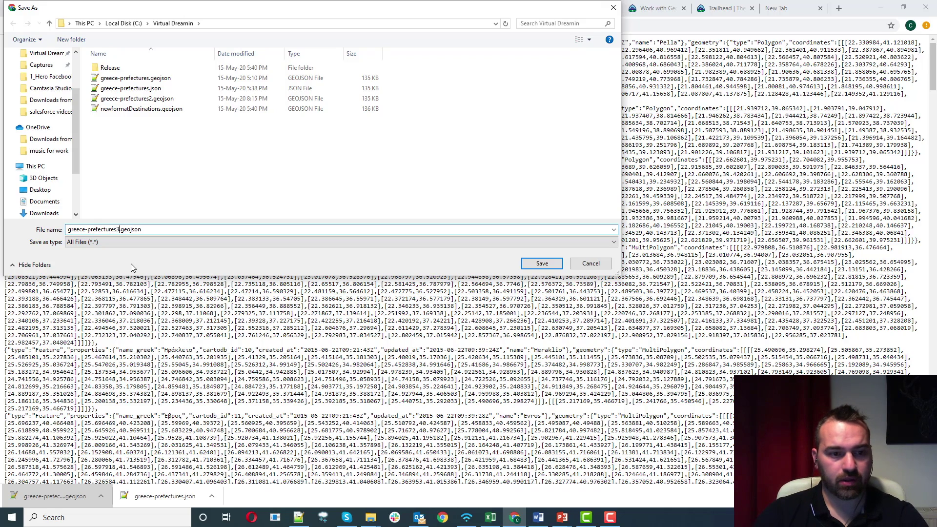
key("Return")
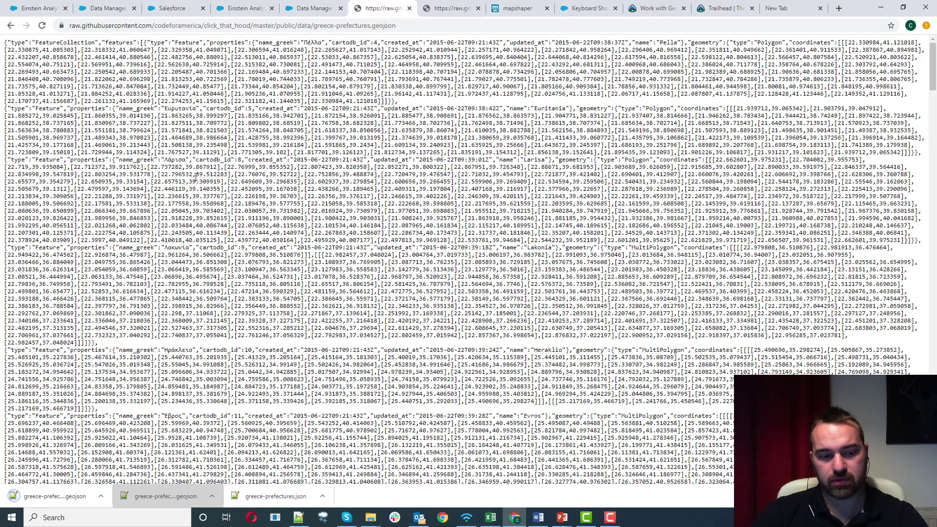
left_click(49, 494)
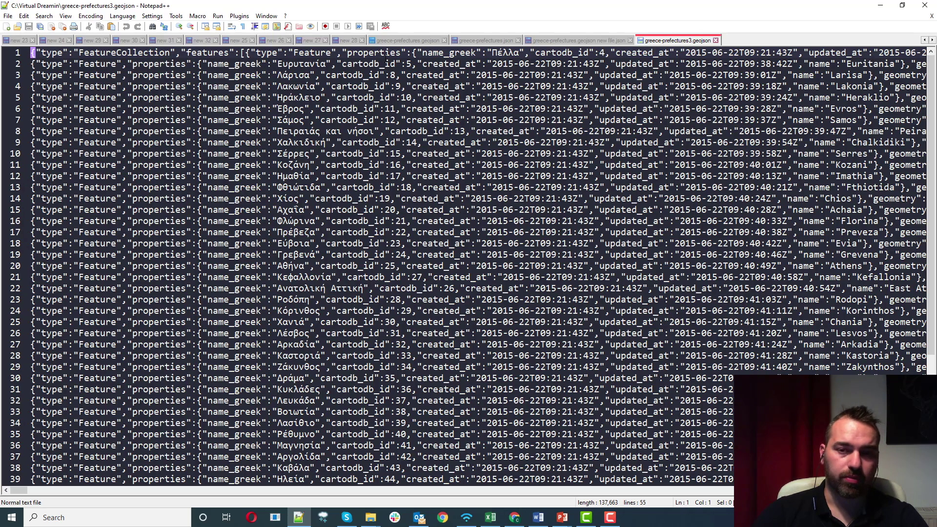
Step: Launch GeoJSONReformatterWin.exe from the Virtual Dreamin Release folder and center its window
left_click(423, 86)
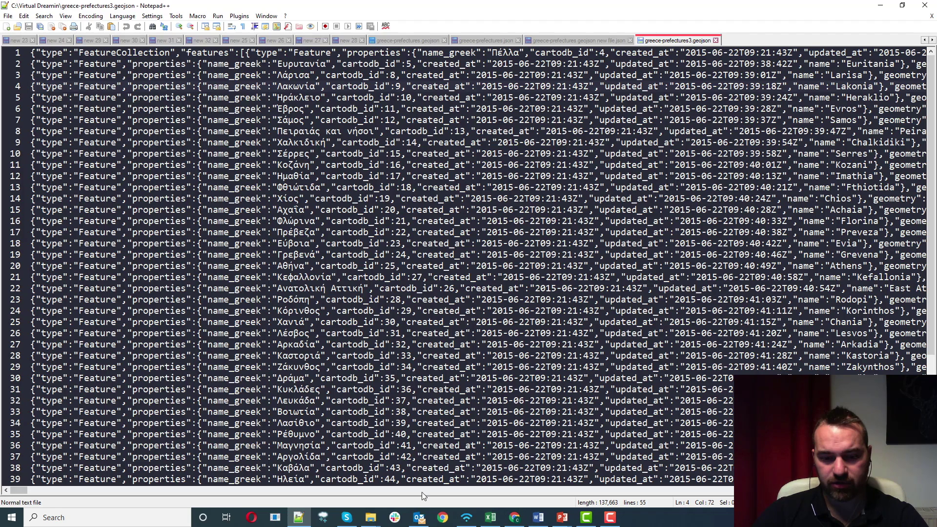
mouse_move(371, 517)
left_click(317, 476)
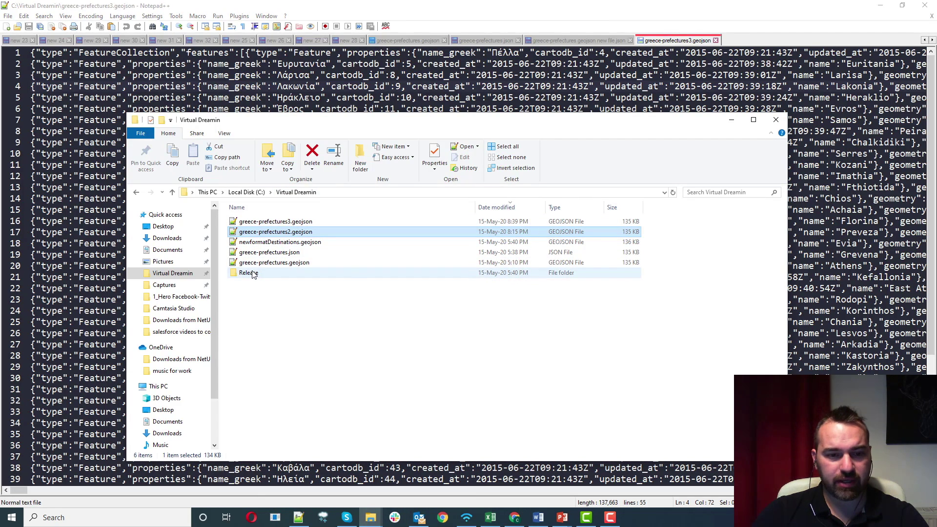
double_click(261, 272)
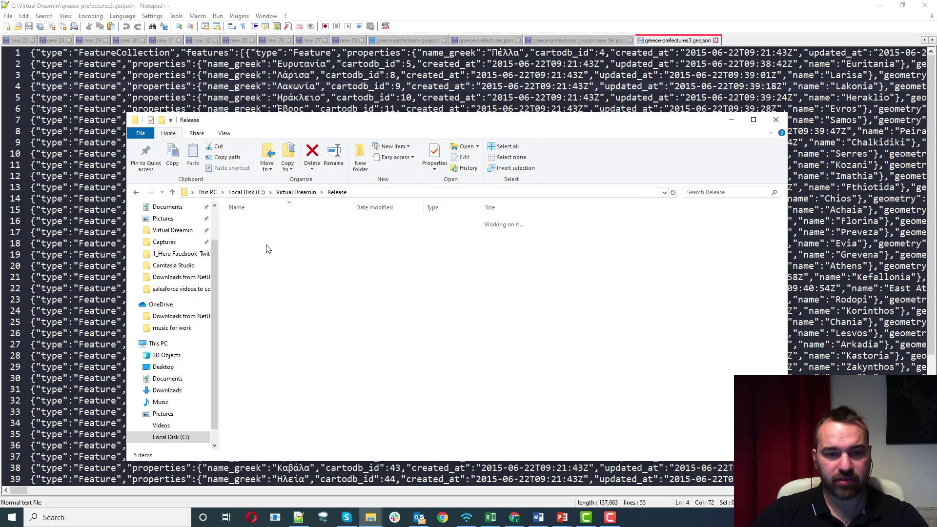
double_click(273, 223)
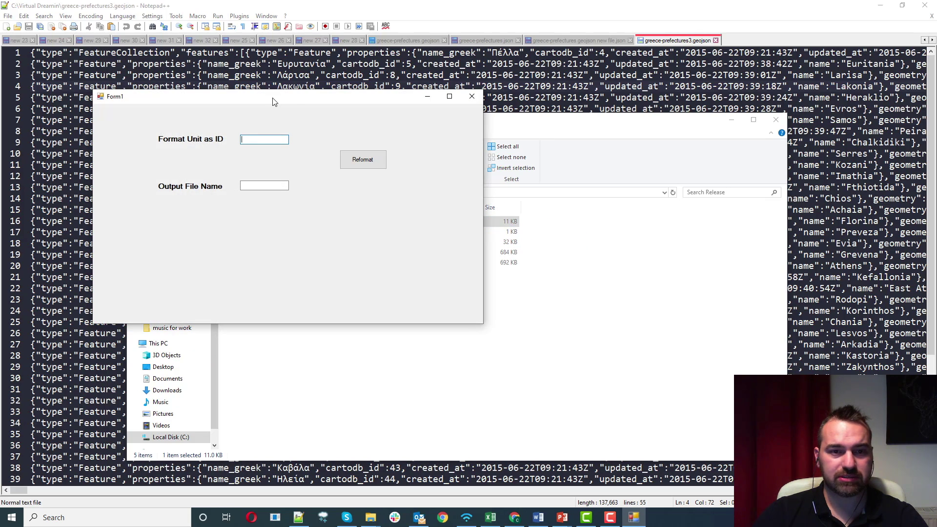
left_click_drag(272, 101, 506, 148)
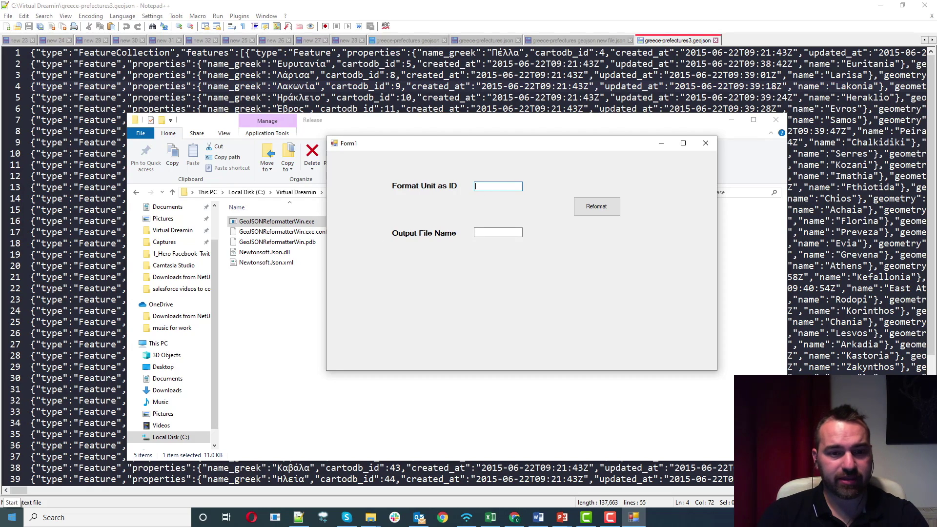
Step: Reformat greece-prefectures3.geojson using 'name' as ID and output name newgeojsonfileforGreece
type("name")
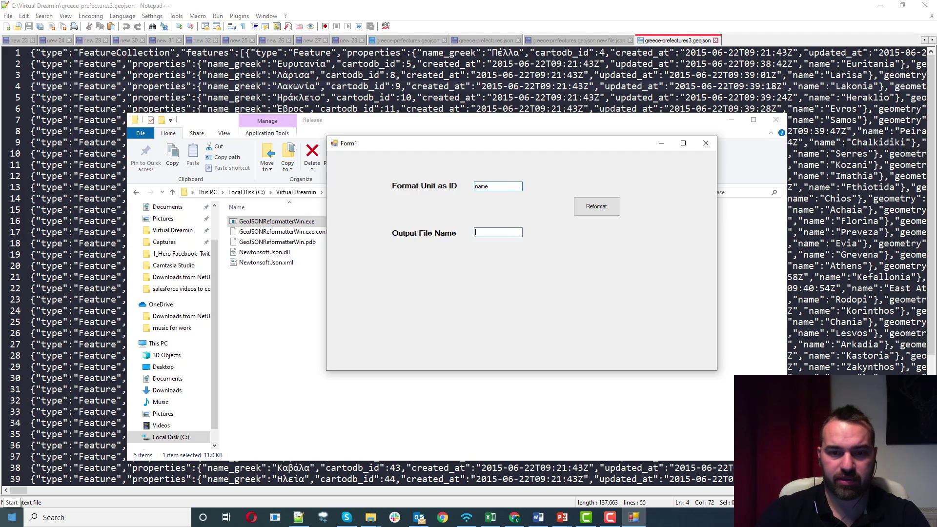
key("Tab")
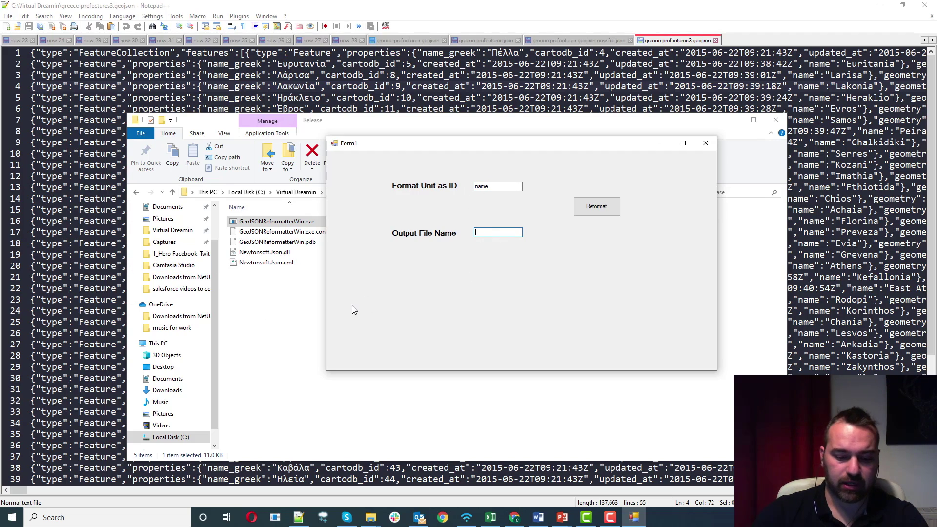
type("new")
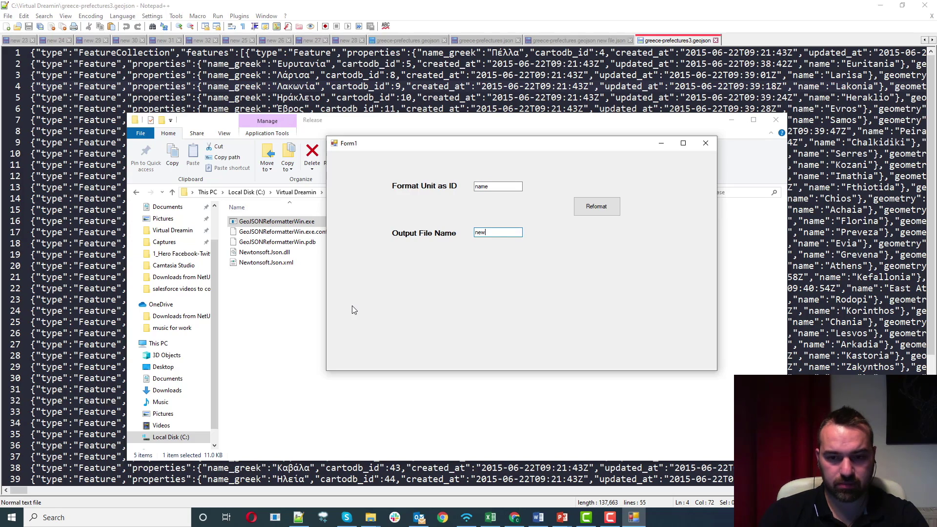
type("geo")
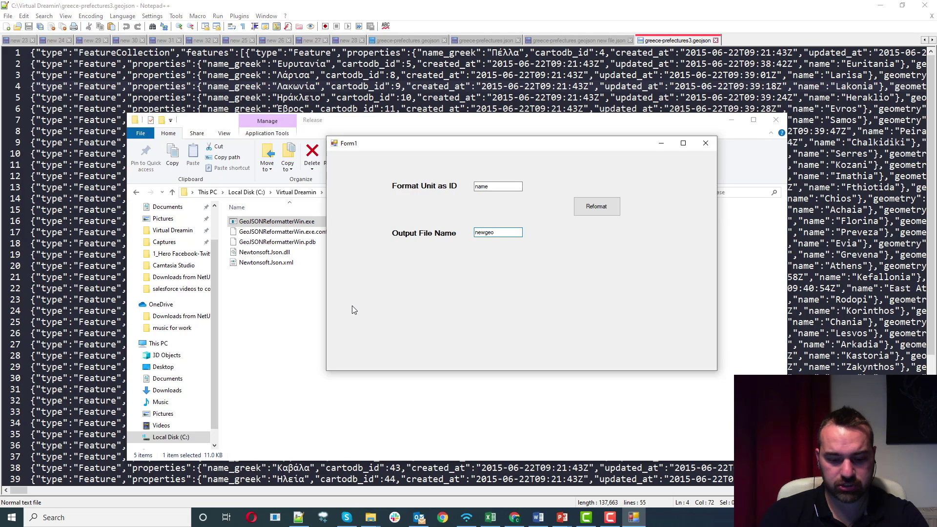
type("json")
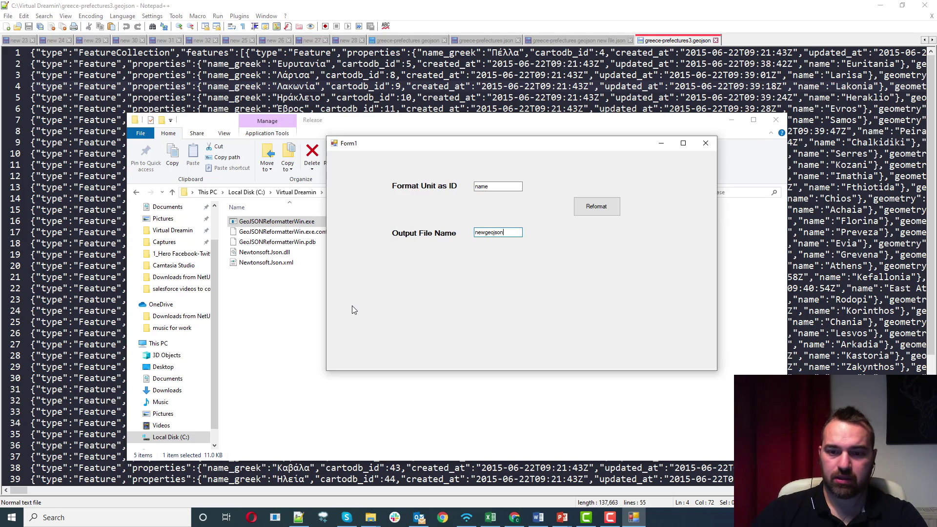
type("fileforGreece")
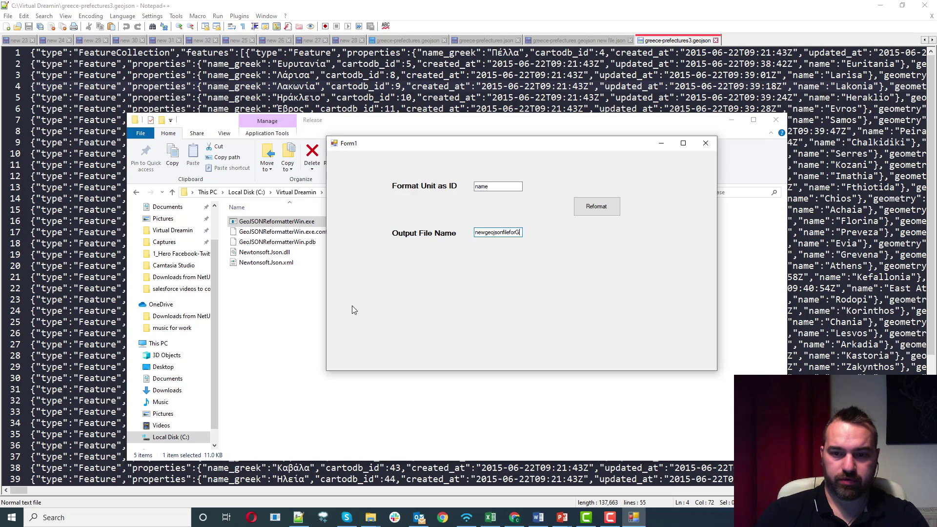
left_click(594, 204)
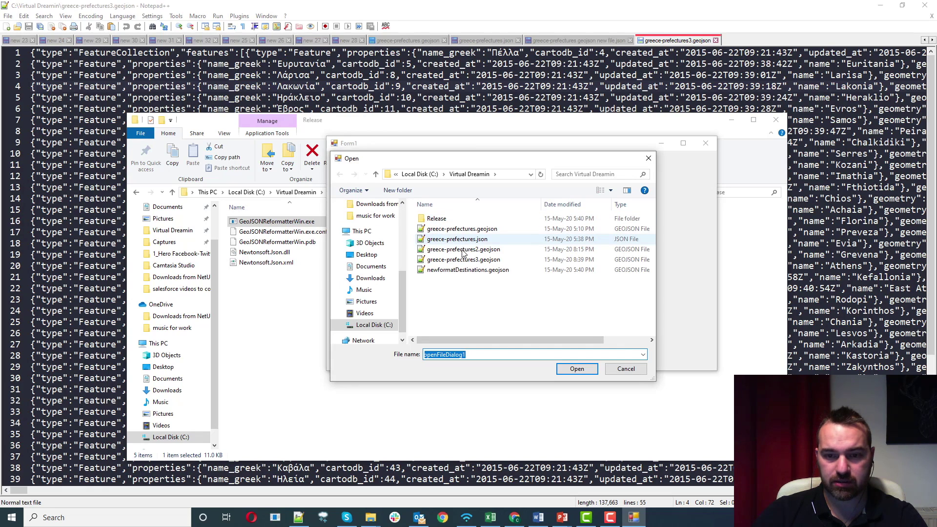
left_click(463, 259)
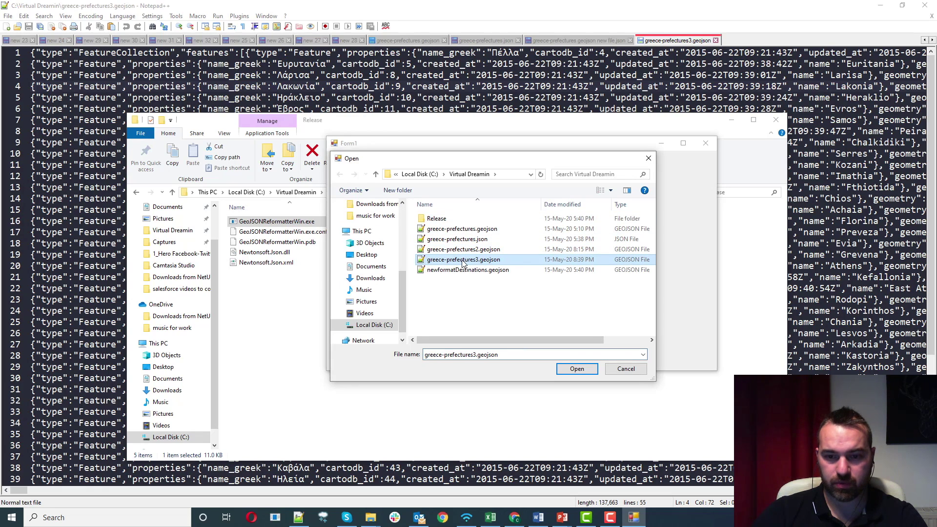
left_click(576, 369)
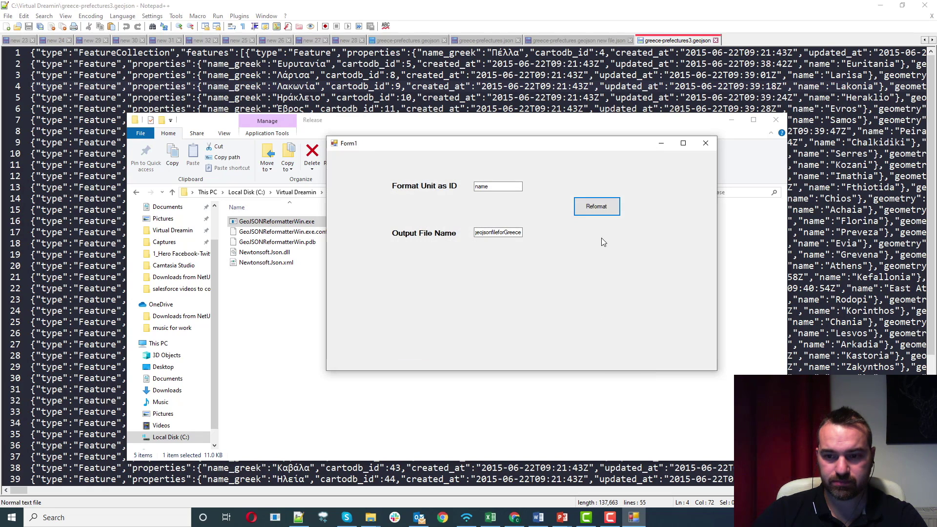
left_click(266, 295)
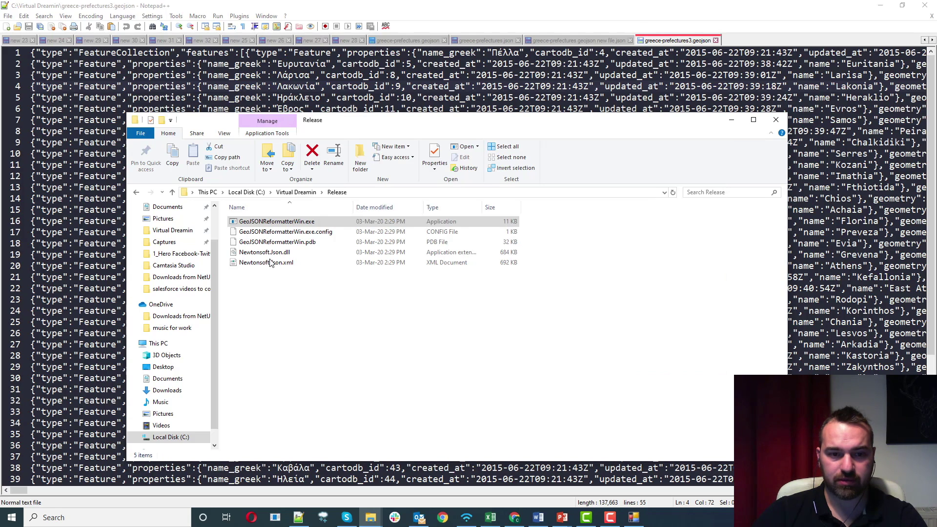
Step: In Virtual Dreamin, rename the output file to newgeojsonfileforGreece.geojson
left_click(312, 192)
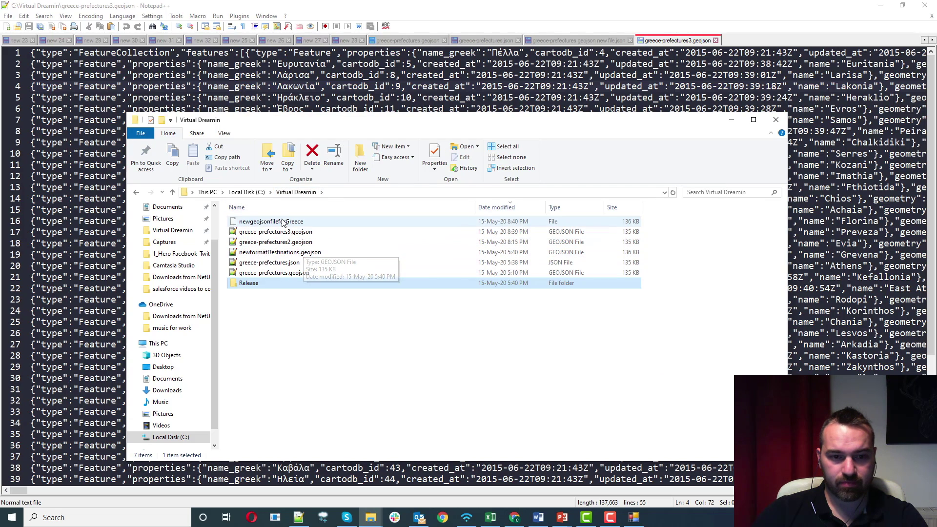
left_click(303, 222)
left_click(304, 223)
left_click(304, 222)
type(".geo")
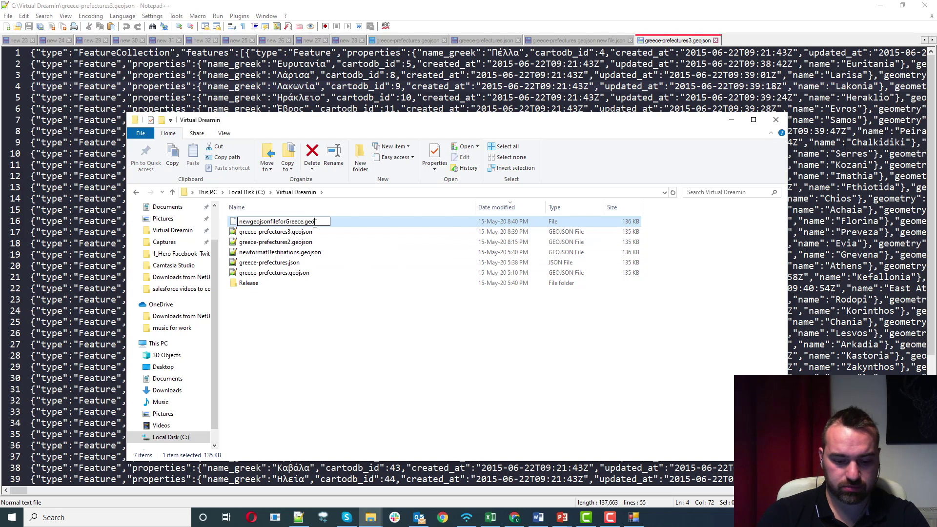
type("json")
key("Return")
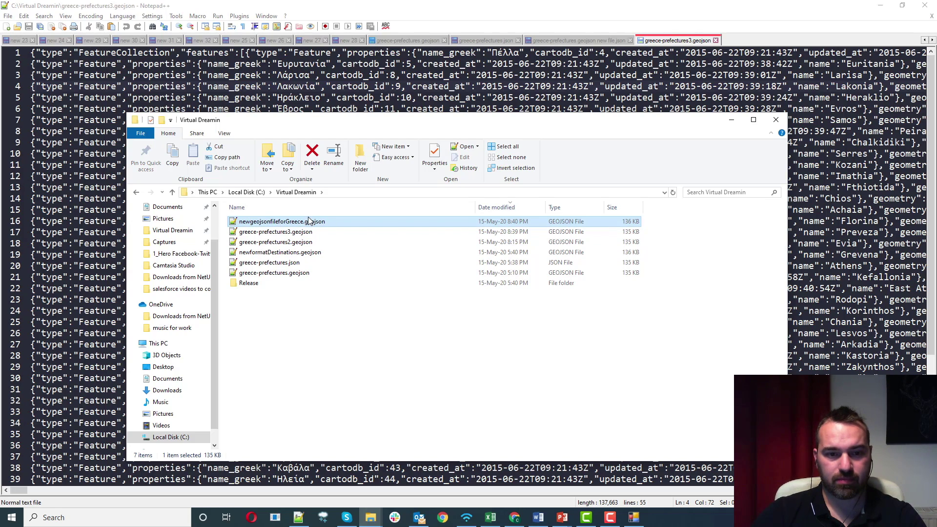
Step: Open newgeojsonfileforGreece.geojson in Notepad++, then minimize Notepad++
right_click(309, 221)
left_click(337, 256)
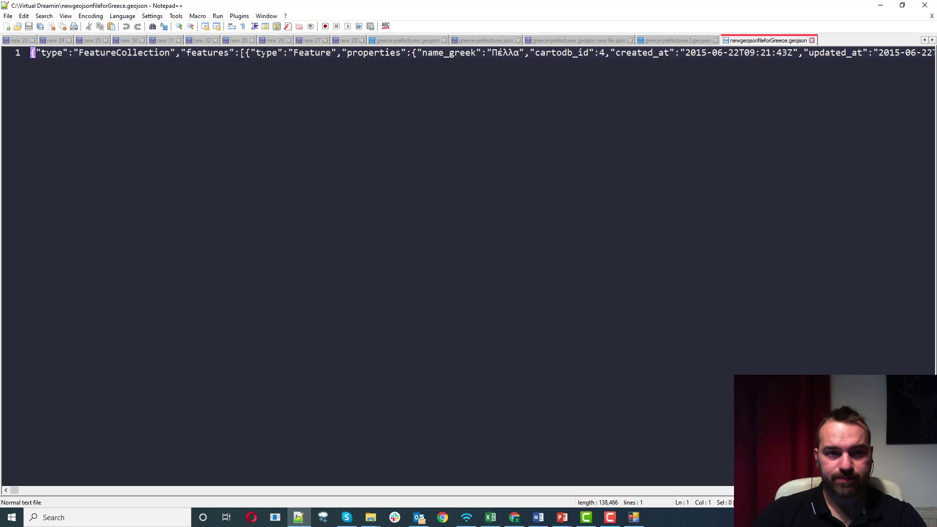
left_click(880, 6)
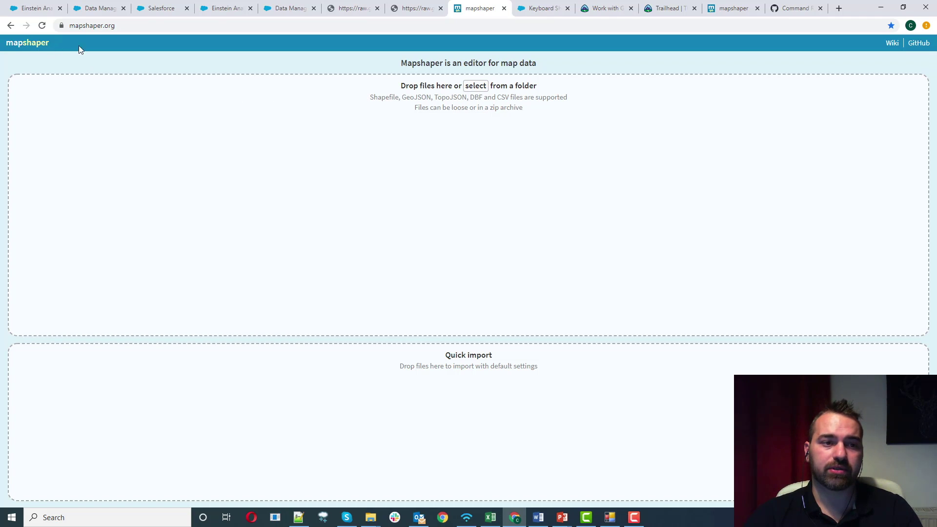
Step: Import greece-prefectures3.geojson into Mapshaper to display the prefecture boundaries
left_click(471, 93)
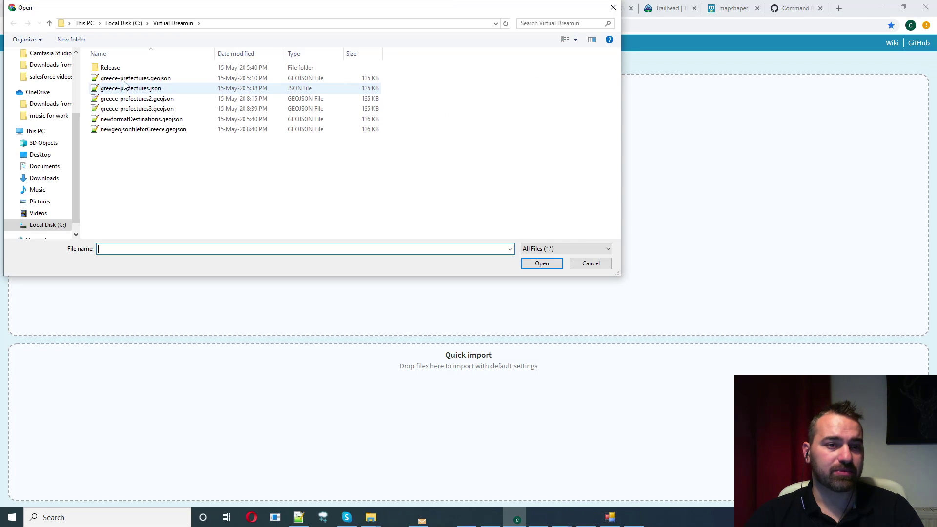
left_click(128, 79)
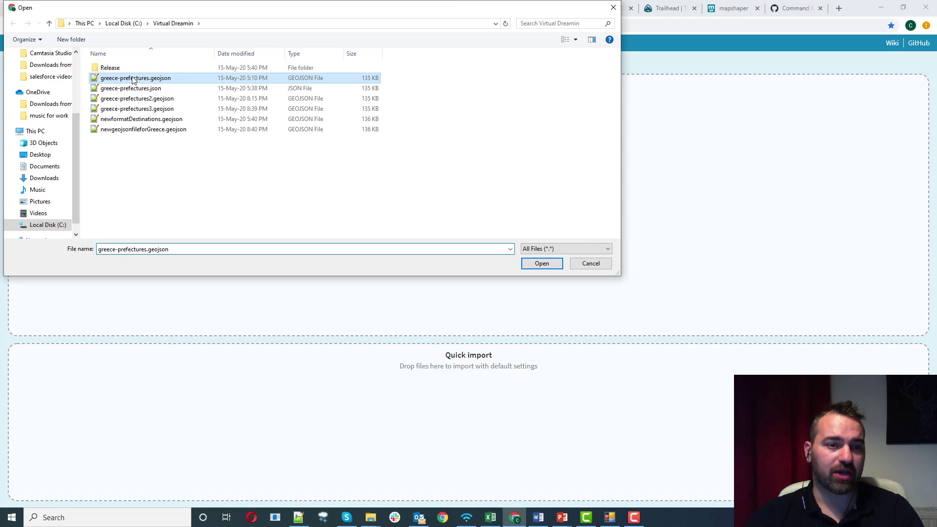
left_click(153, 110)
left_click(540, 263)
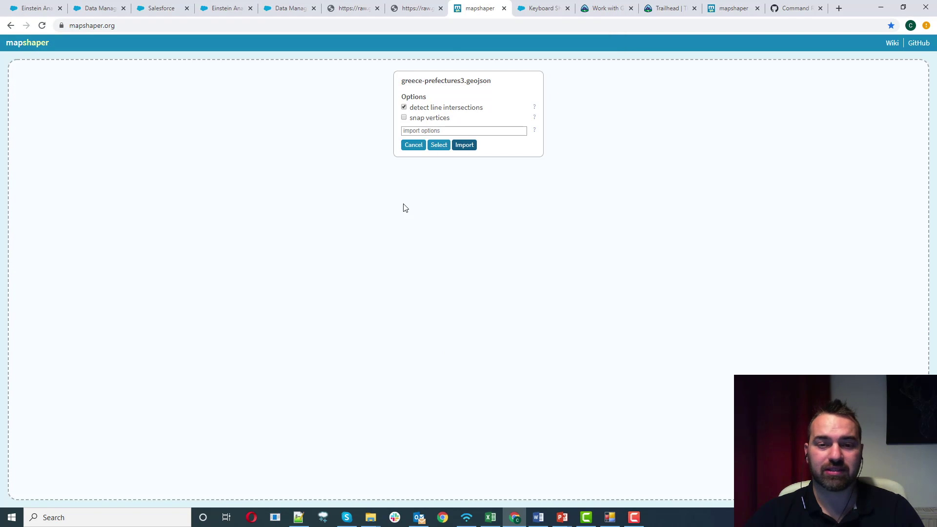
left_click(459, 146)
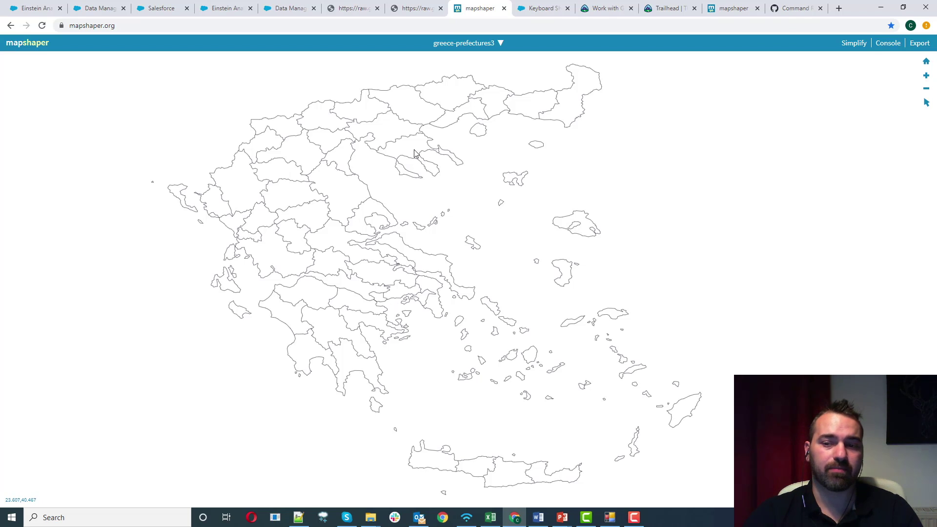
Step: Enable attribute inspection to view the Heraklio prefecture's name and id fields
left_click(925, 104)
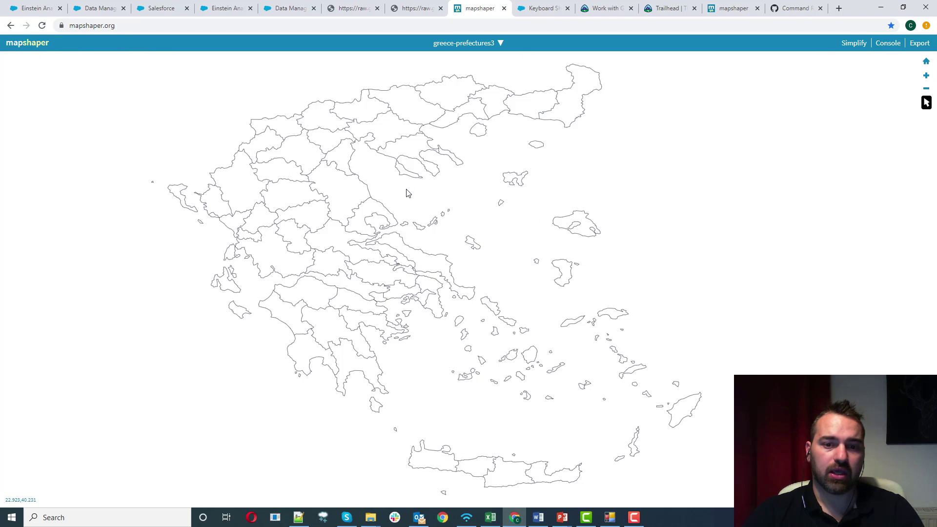
left_click(923, 106)
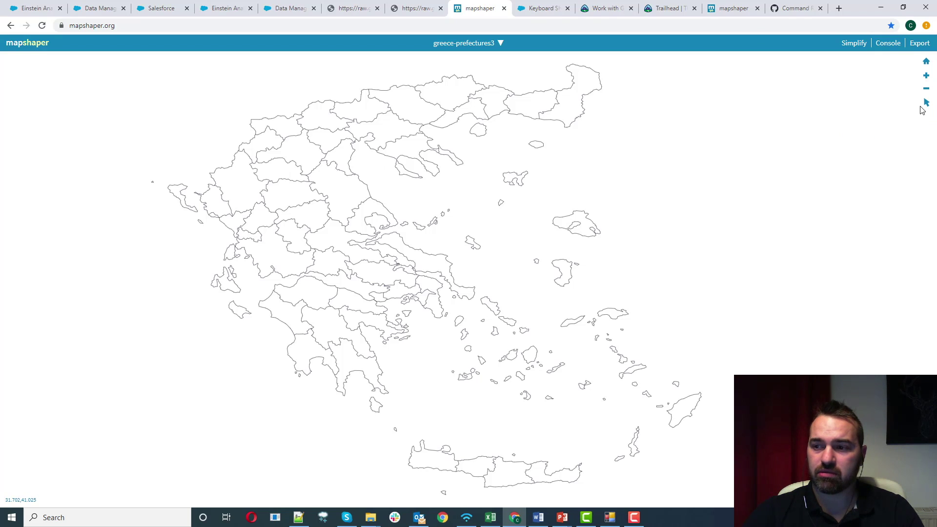
left_click(923, 105)
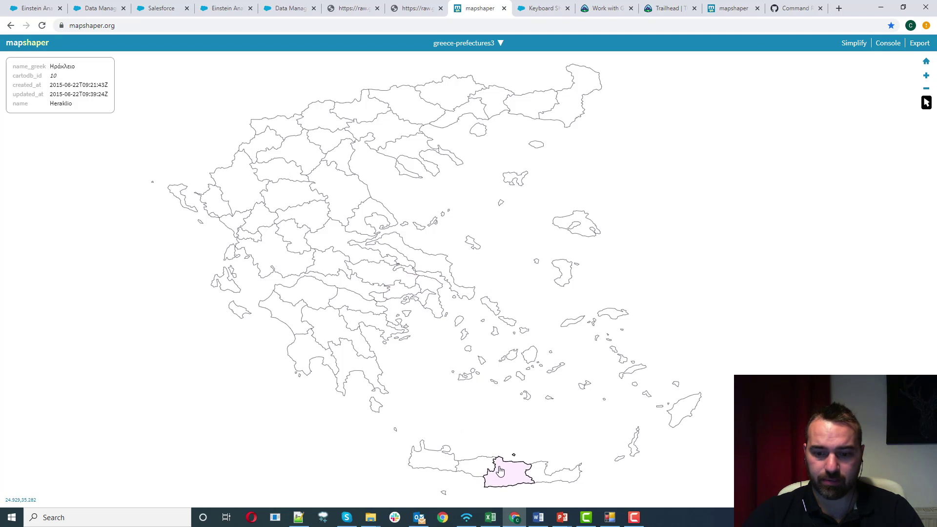
Step: Simplify the prefecture outlines with Visvalingam weighted area, settling at 85.8% without intersections
left_click(851, 43)
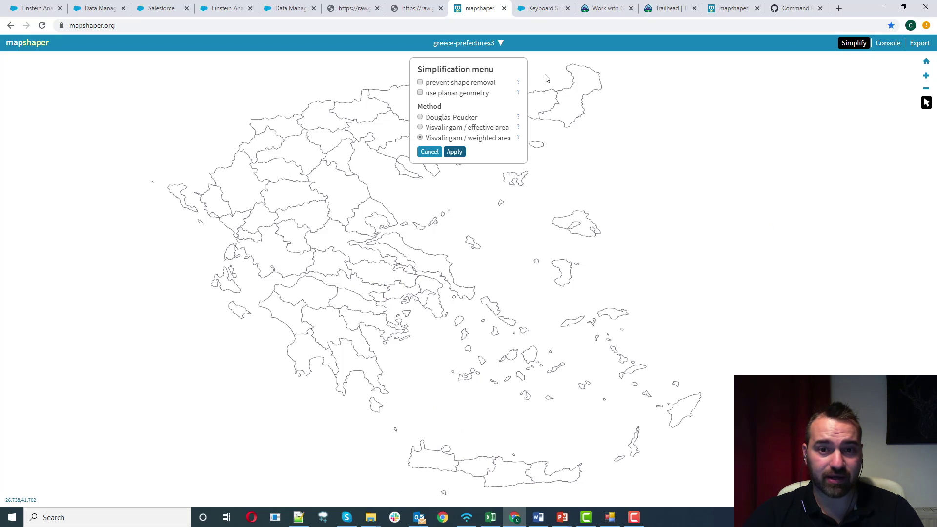
left_click(454, 152)
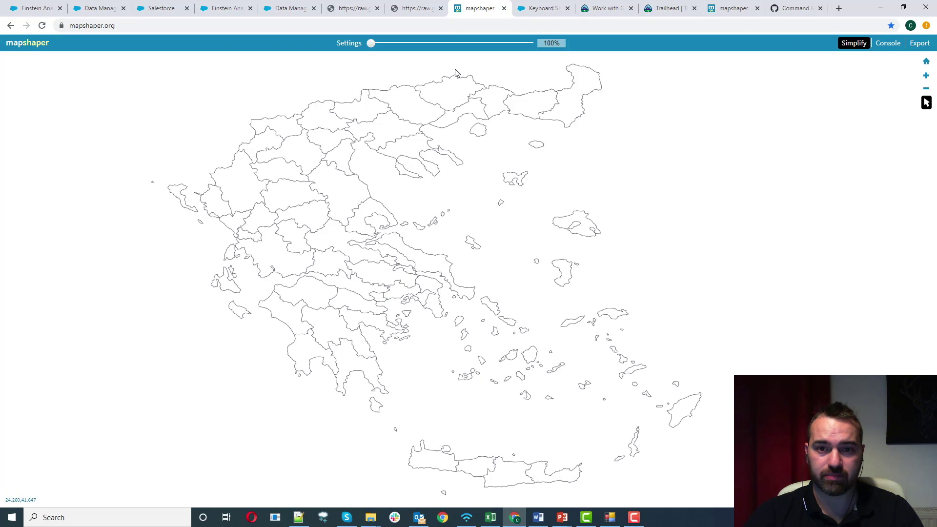
left_click_drag(404, 43, 373, 43)
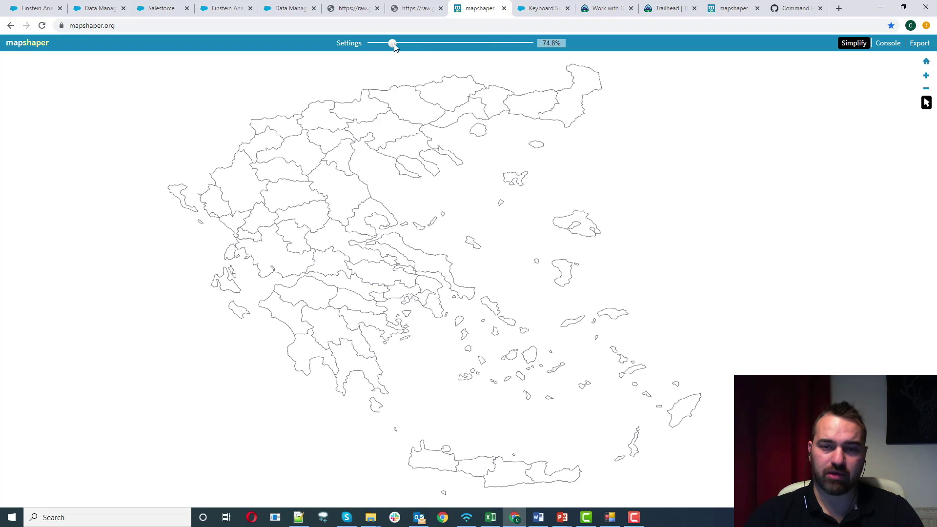
left_click_drag(394, 46, 394, 47)
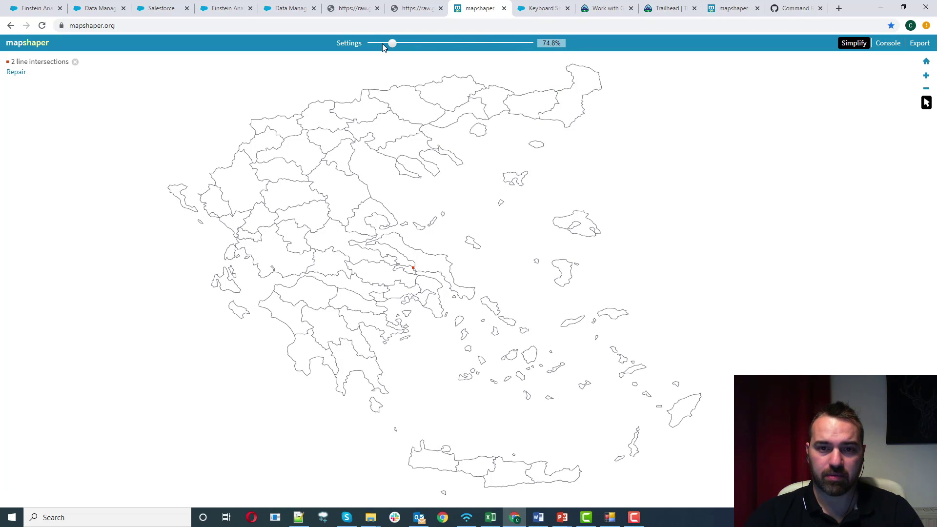
left_click_drag(394, 45, 382, 44)
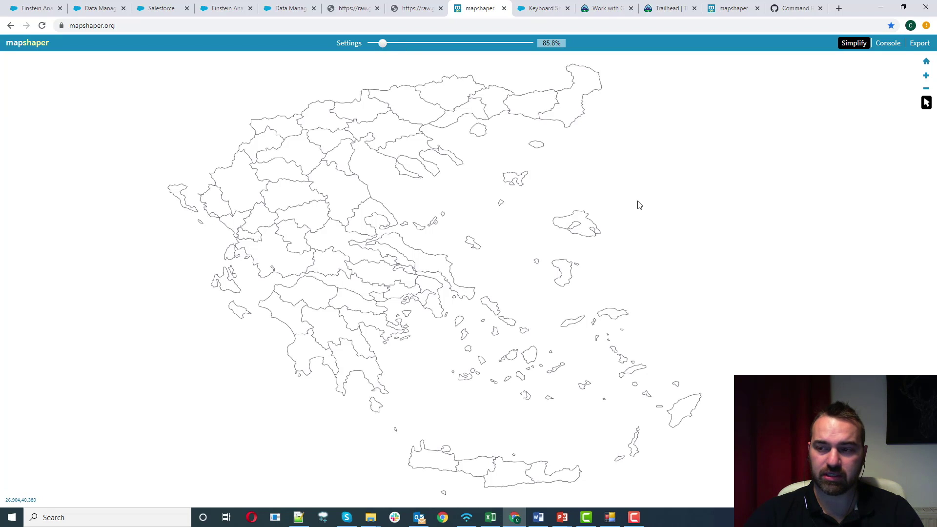
Step: Run -help in the Mapshaper console to list available commands
left_click(888, 44)
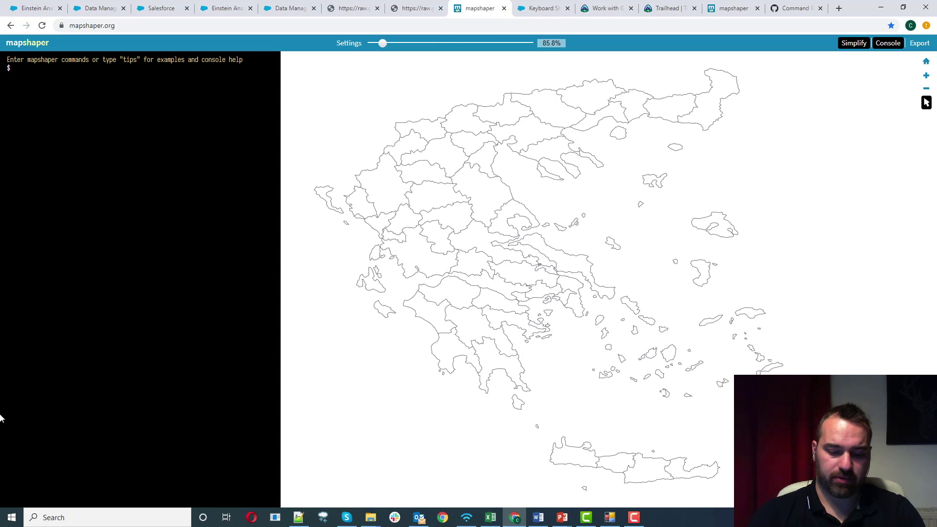
type("-help")
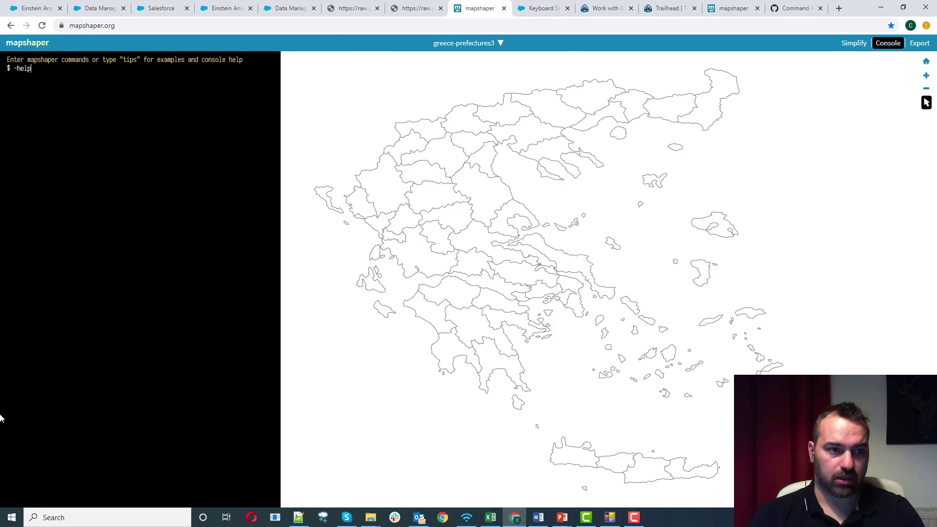
key("Return")
scroll(140, 278, "up", 10)
scroll(139, 278, "down", 9)
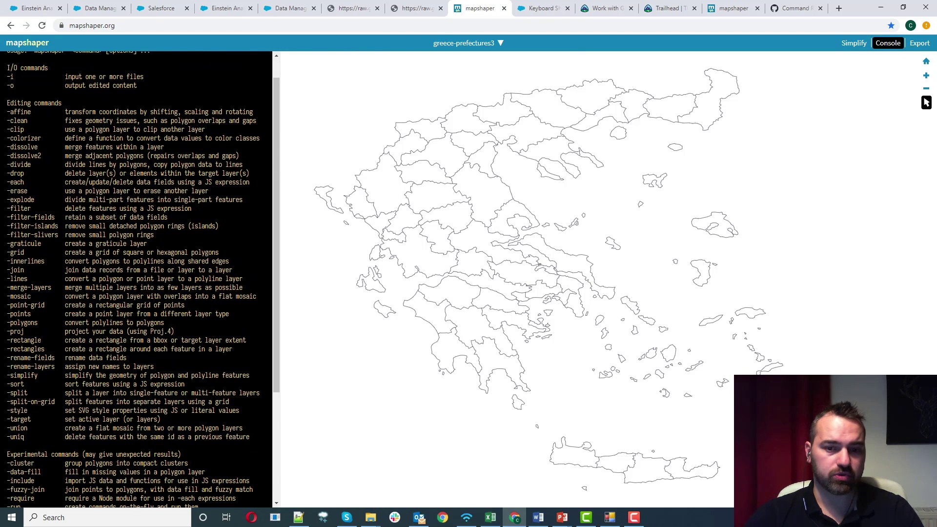
Step: Export the simplified greece-prefectures3 layer as a GeoJSON file
mouse_move(539, 286)
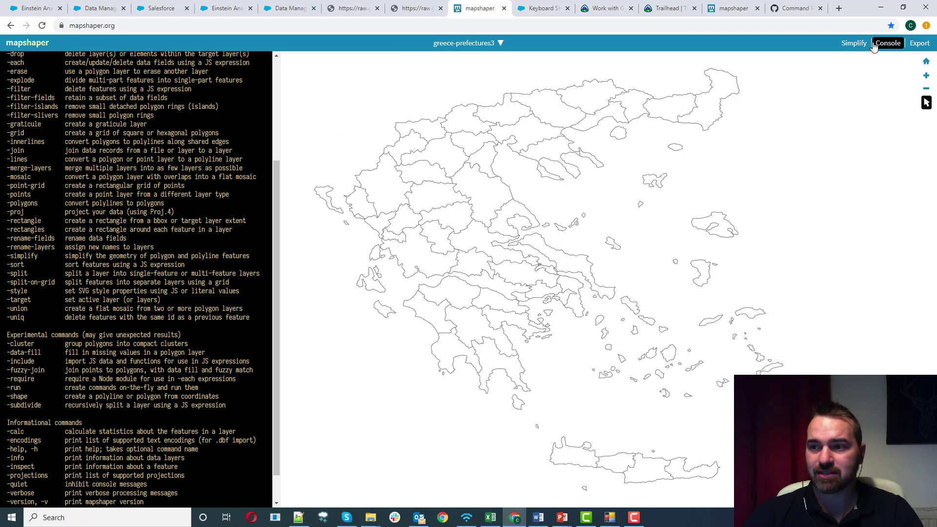
left_click(917, 44)
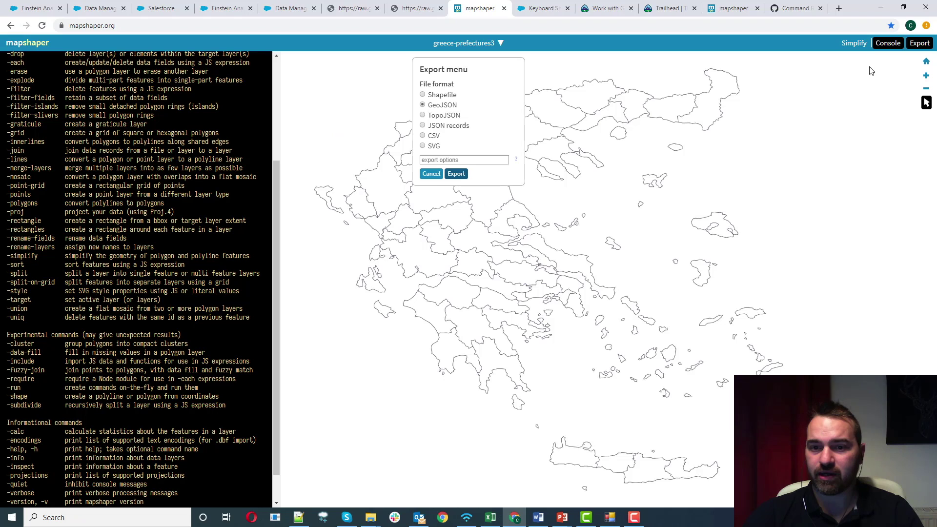
left_click(456, 174)
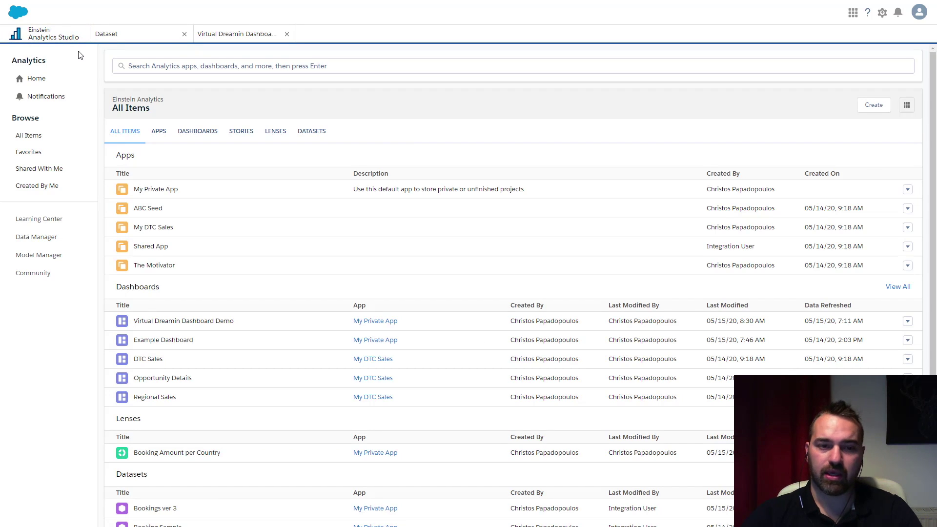
Step: Browse dashboards, lenses and datasets under All Items, then explore Bookings ver 3 in a new lens
left_click(23, 138)
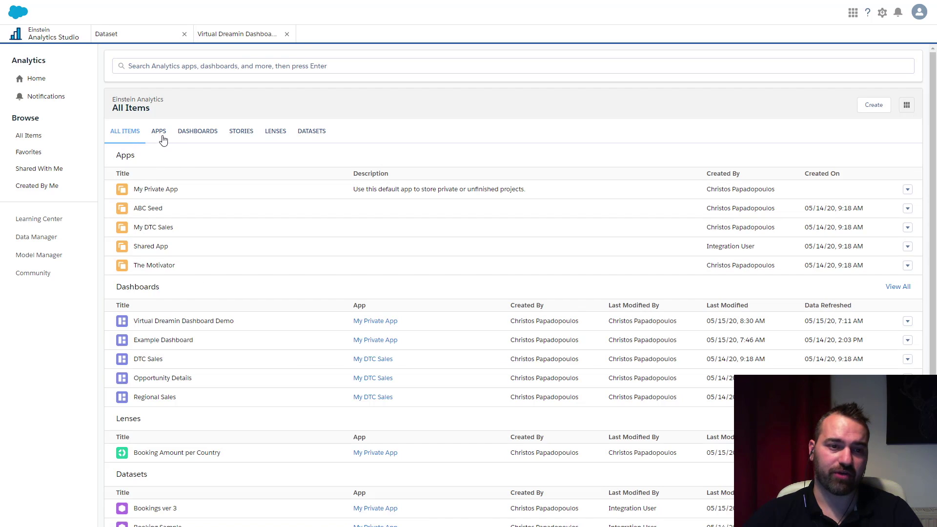
left_click(194, 136)
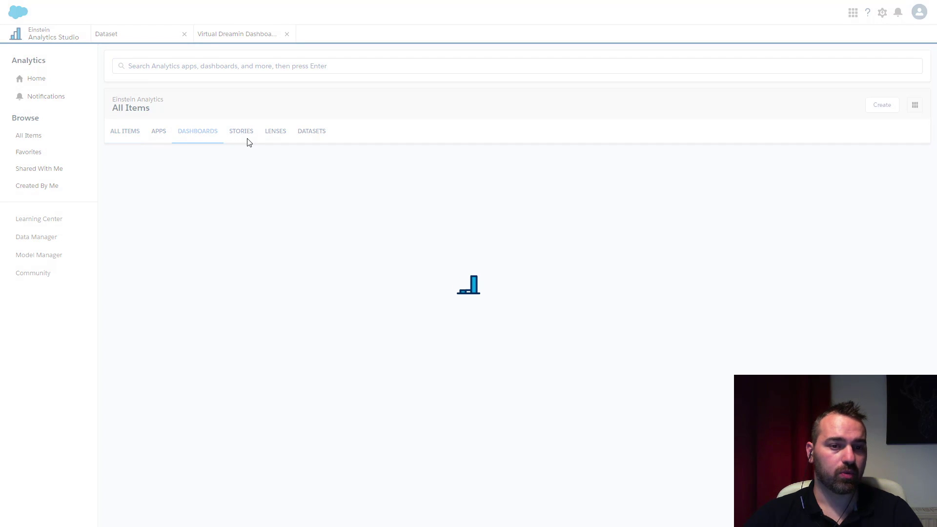
left_click(273, 132)
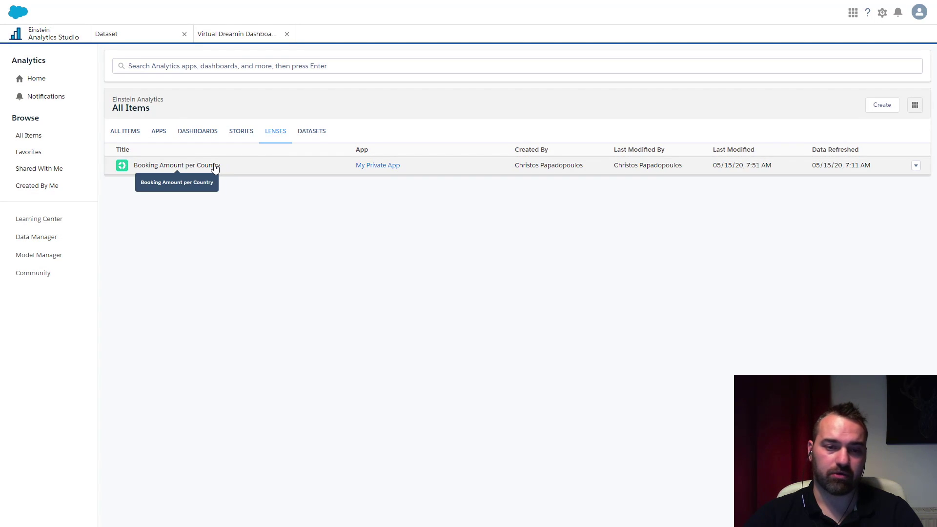
left_click(307, 138)
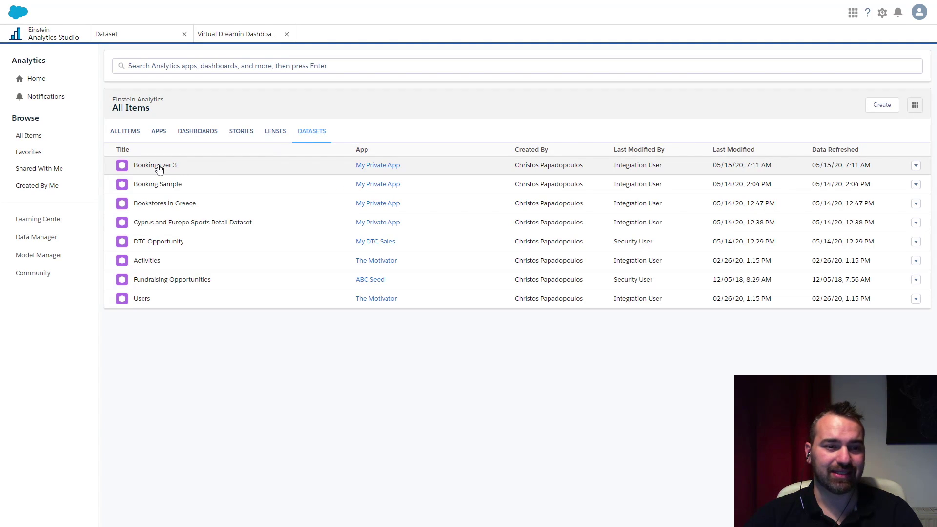
left_click(916, 167)
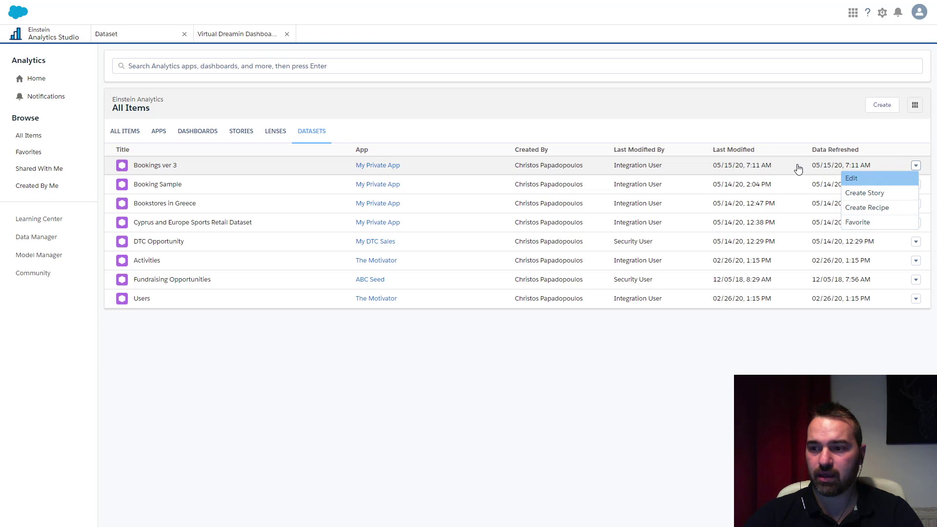
left_click(147, 166)
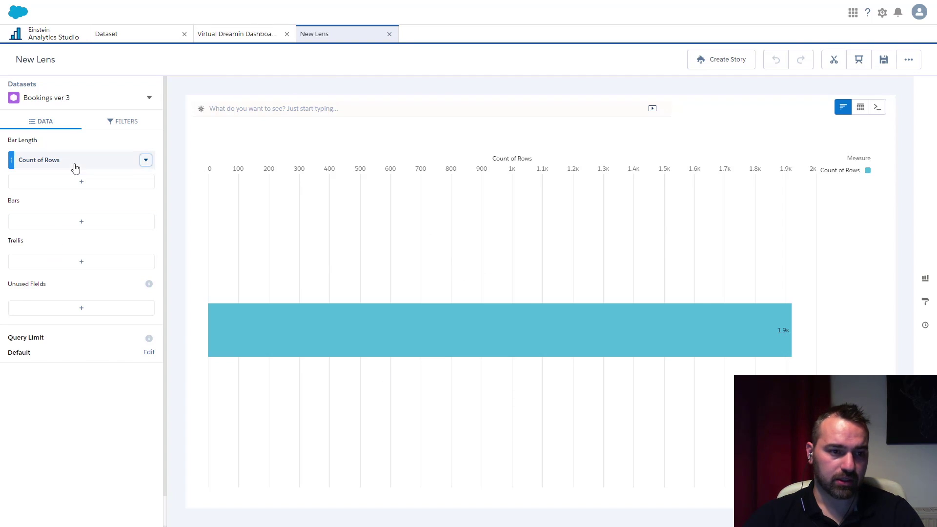
Step: Set the lens bars to Booking Amount and group them by Country
left_click(145, 160)
left_click(110, 167)
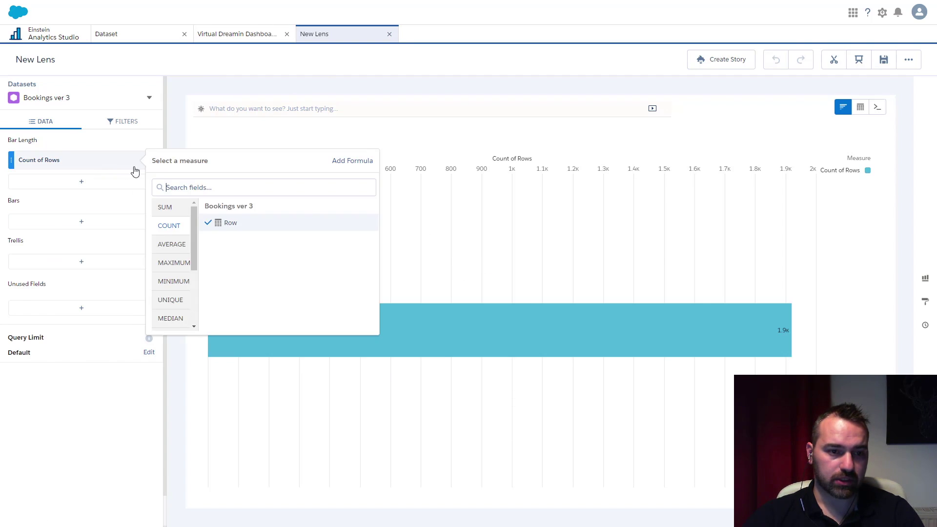
type("amou")
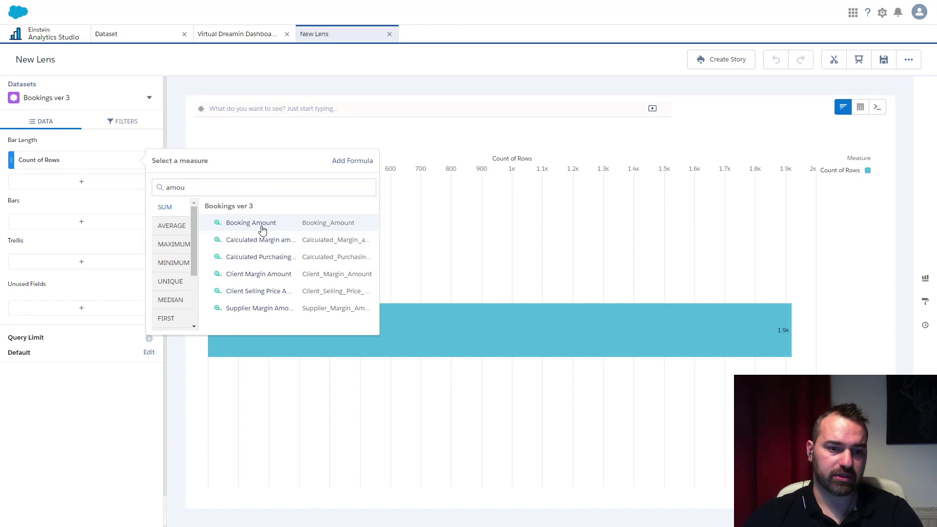
left_click(260, 224)
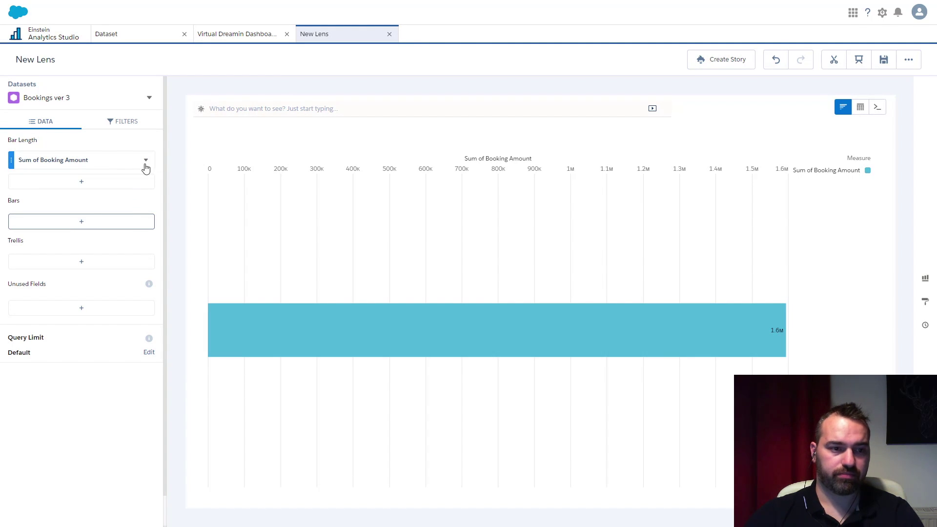
left_click(81, 222)
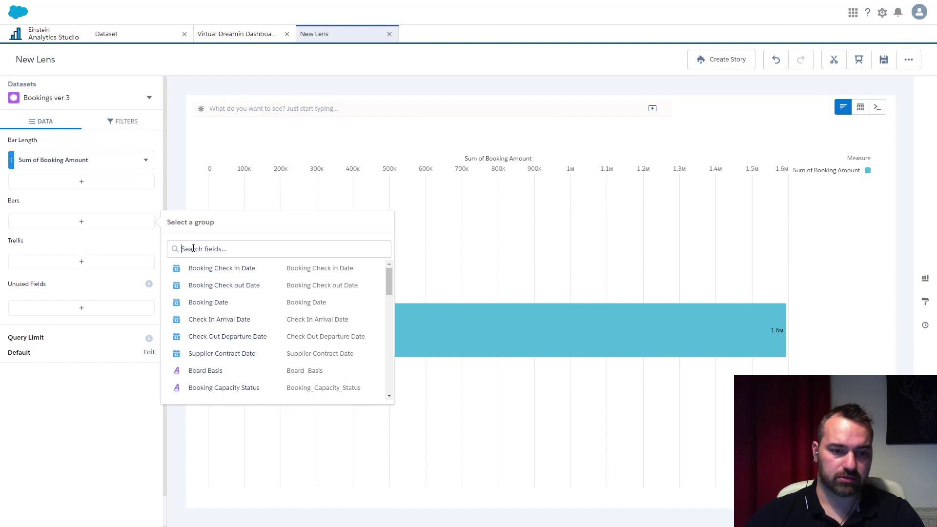
type("country")
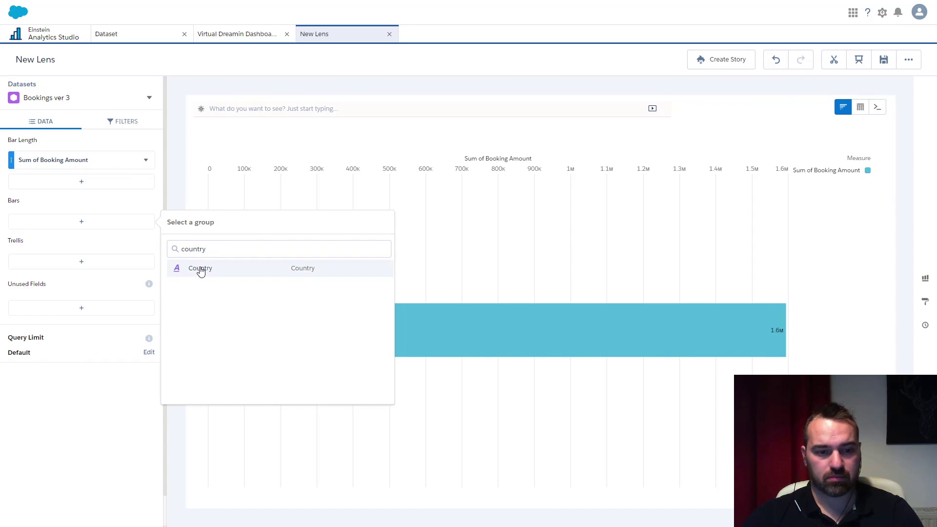
left_click(200, 269)
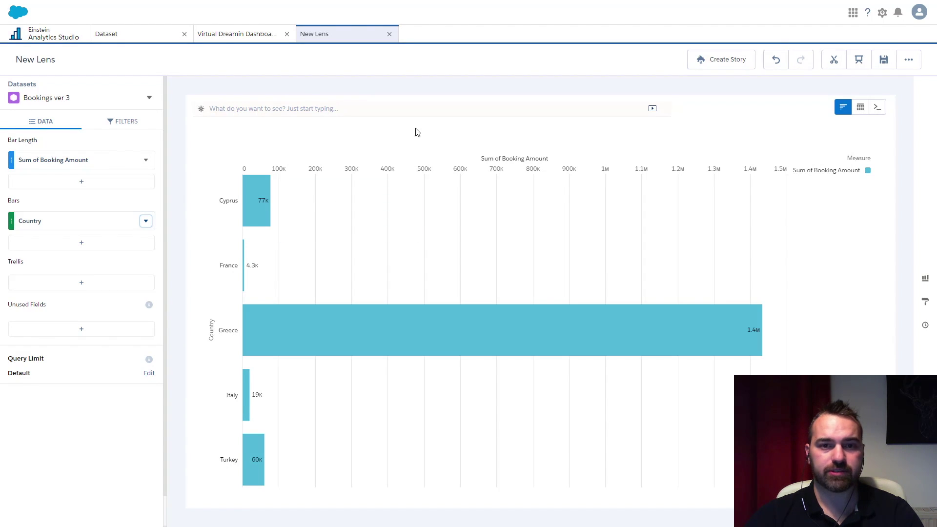
Step: Discard the unsaved lens and return to the Virtual Dreamin dashboard
left_click(389, 34)
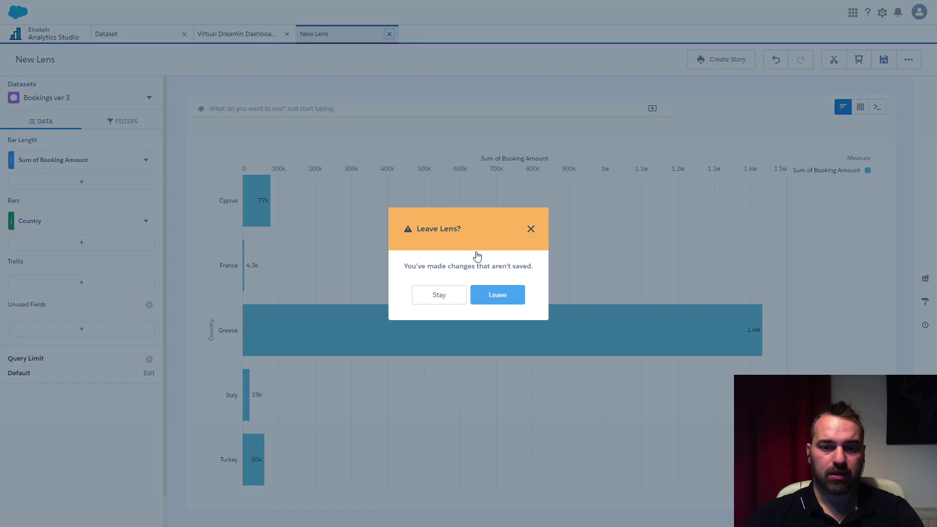
left_click(497, 294)
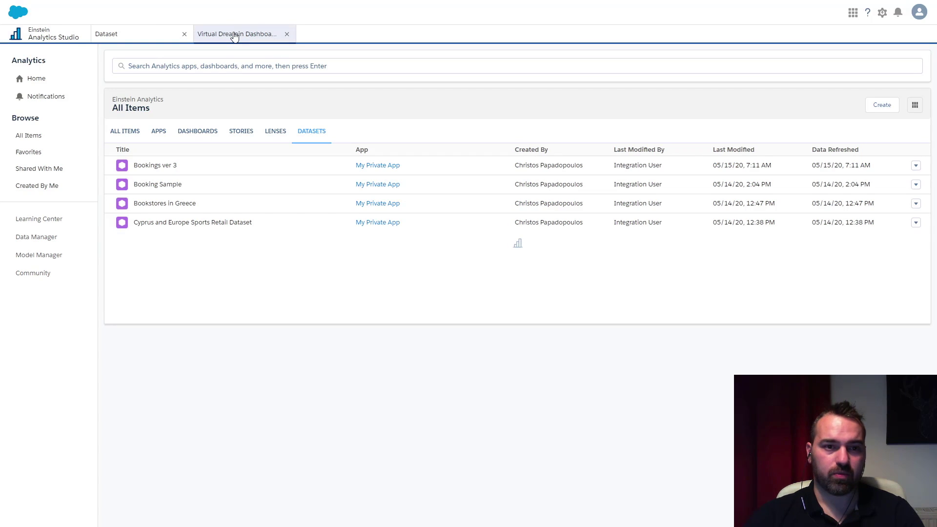
left_click(235, 35)
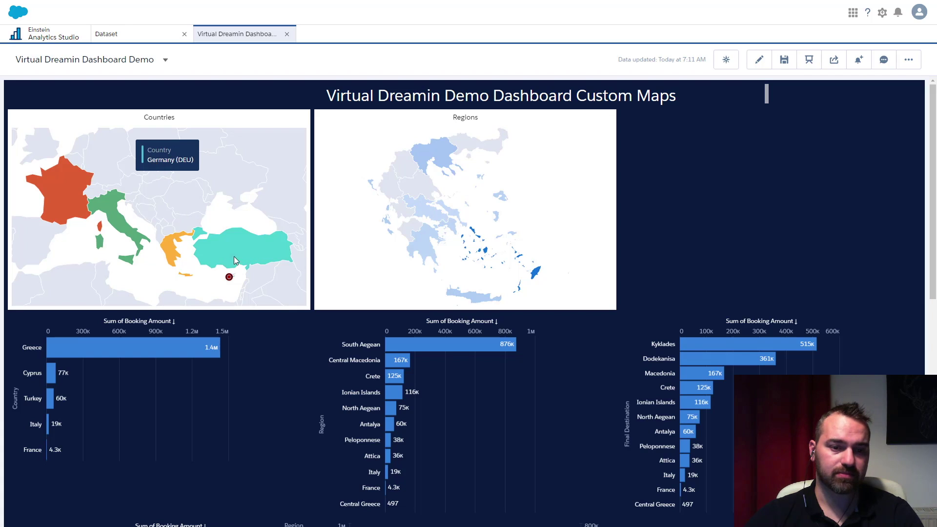
Step: Check the Cyprus marker on the Countries map, then put the Virtual Dreamin Dashboard Demo into edit mode
mouse_move(229, 283)
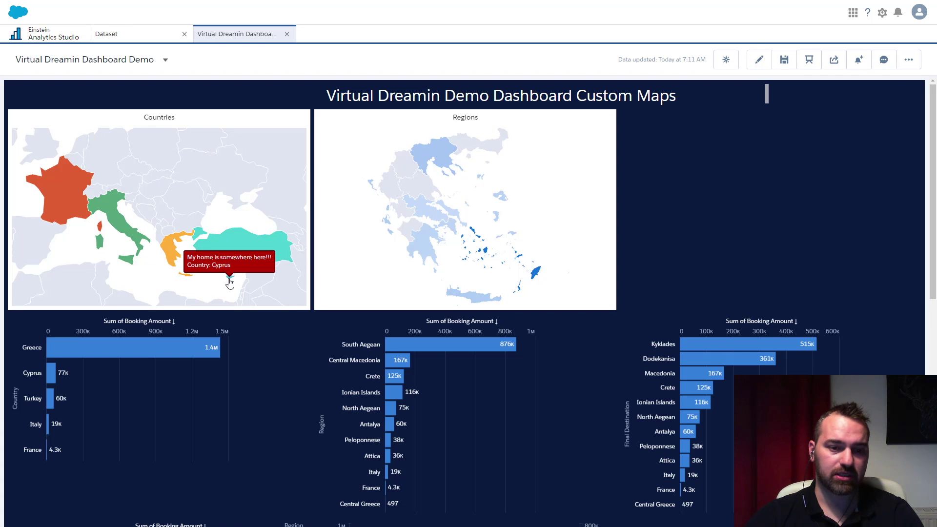
left_click(758, 61)
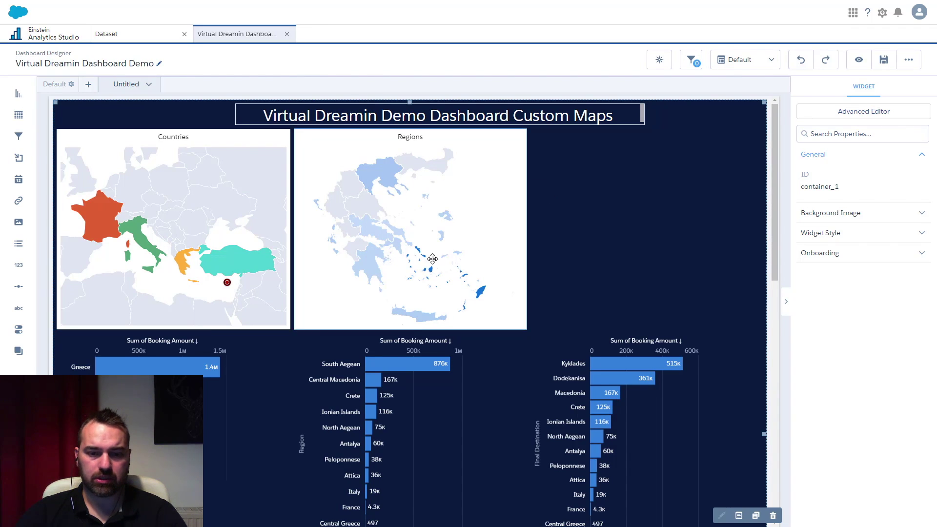
Step: Try moving the Final Destination chart beside the Regions map, then move it back down
scroll(282, 221, "down", 2)
scroll(282, 221, "up", 1)
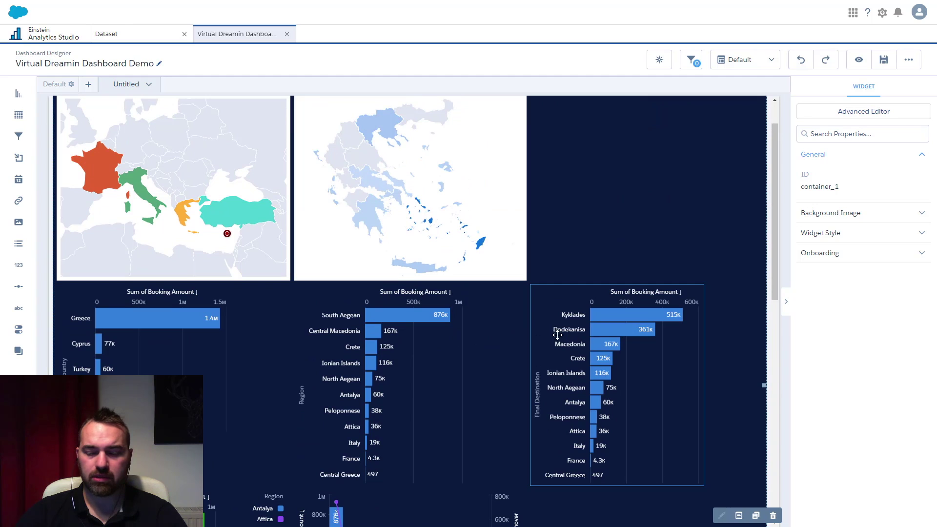
scroll(139, 254, "up", 1)
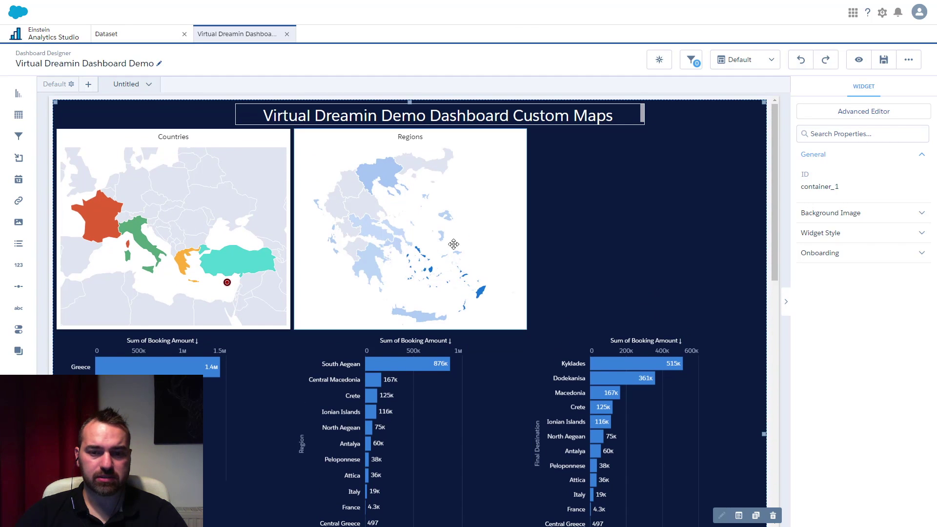
left_click_drag(627, 372, 613, 198)
left_click_drag(598, 349, 642, 334)
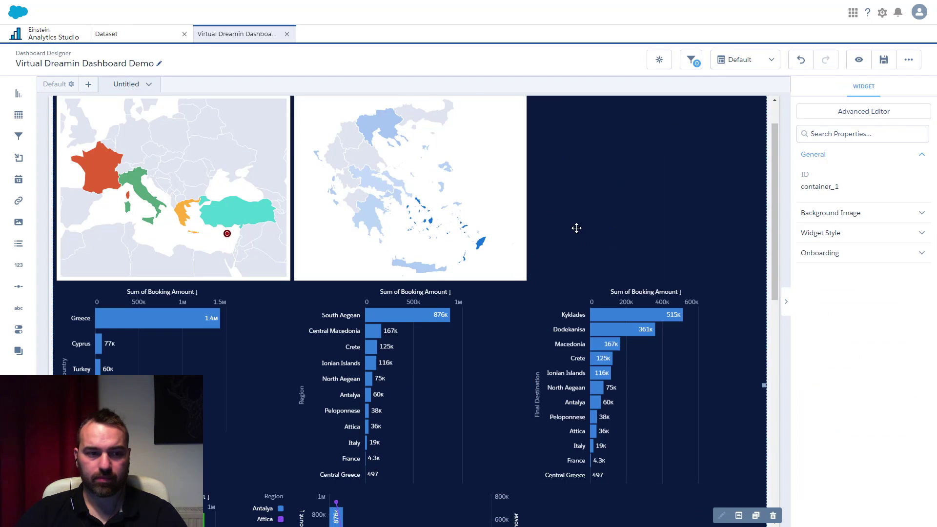
Step: Add a chart widget and a date widget, delete both, then open the Countries map
scroll(576, 227, "up", 1)
left_click_drag(17, 94, 617, 197)
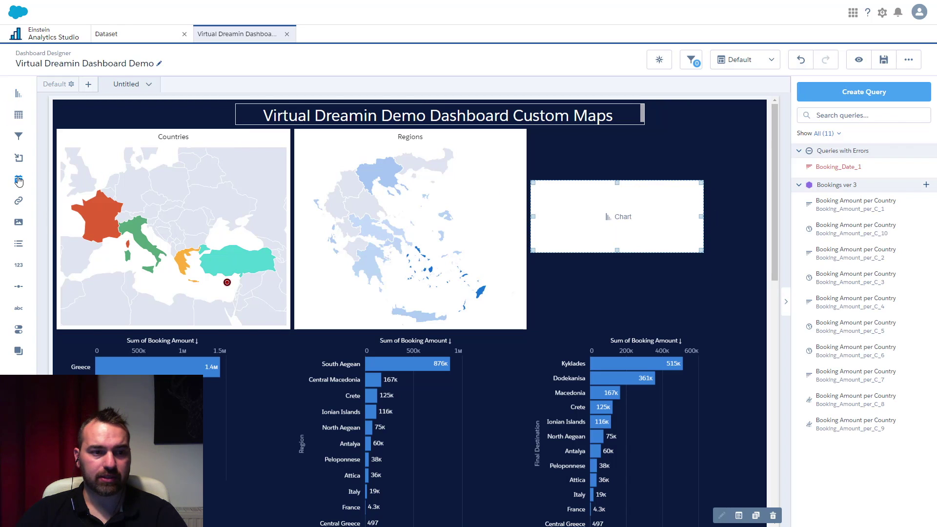
left_click_drag(18, 181, 605, 141)
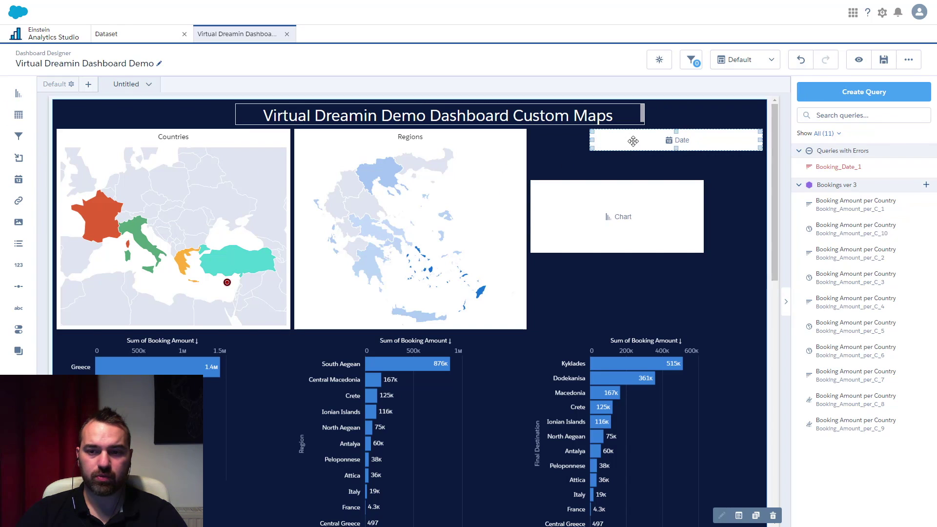
key("Delete")
left_click(567, 182)
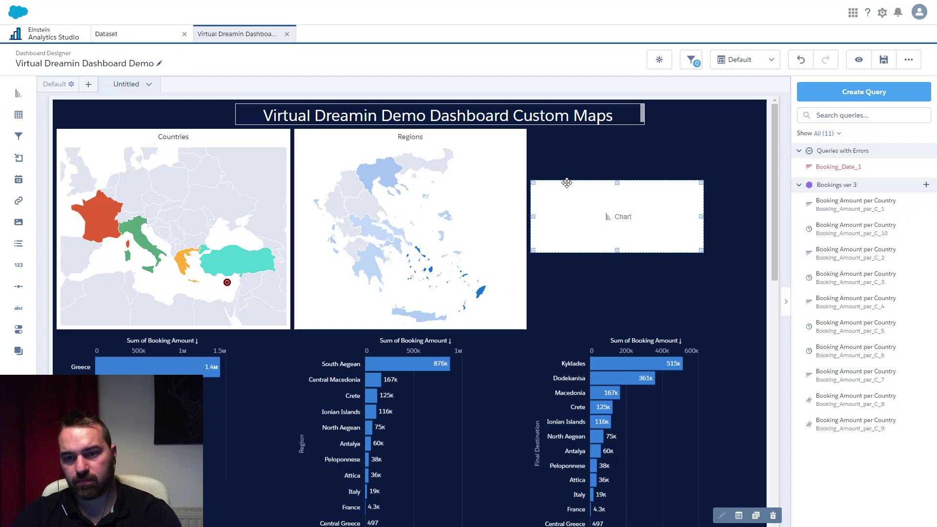
key("Delete")
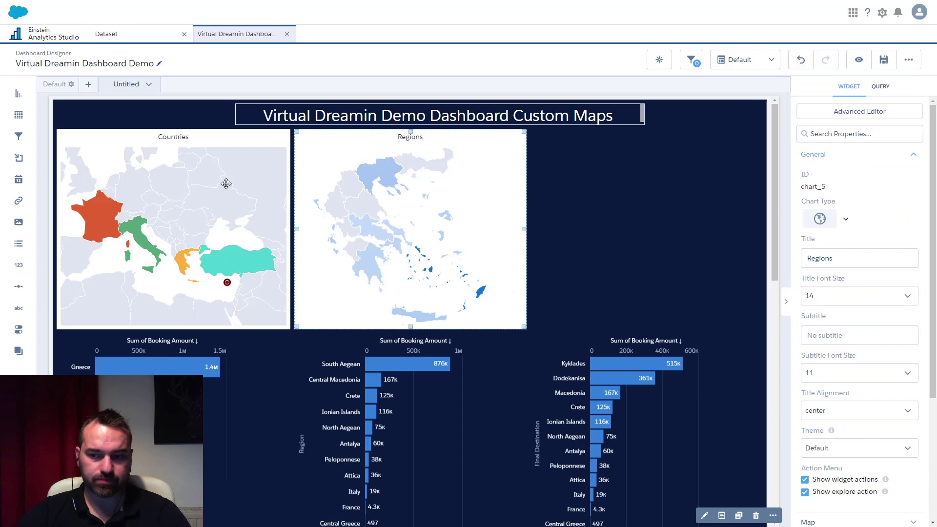
double_click(177, 244)
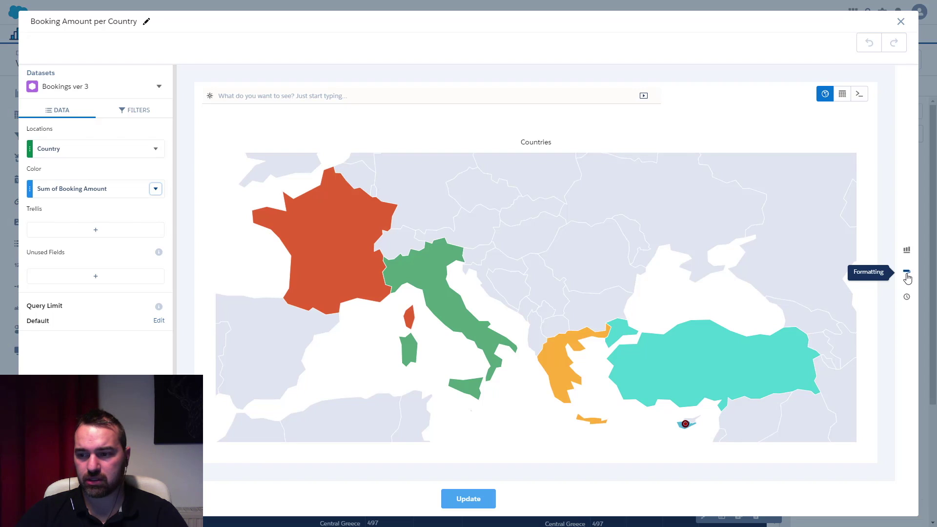
Step: Review the chart types and Map settings, keeping World Countries as the map type
left_click(906, 273)
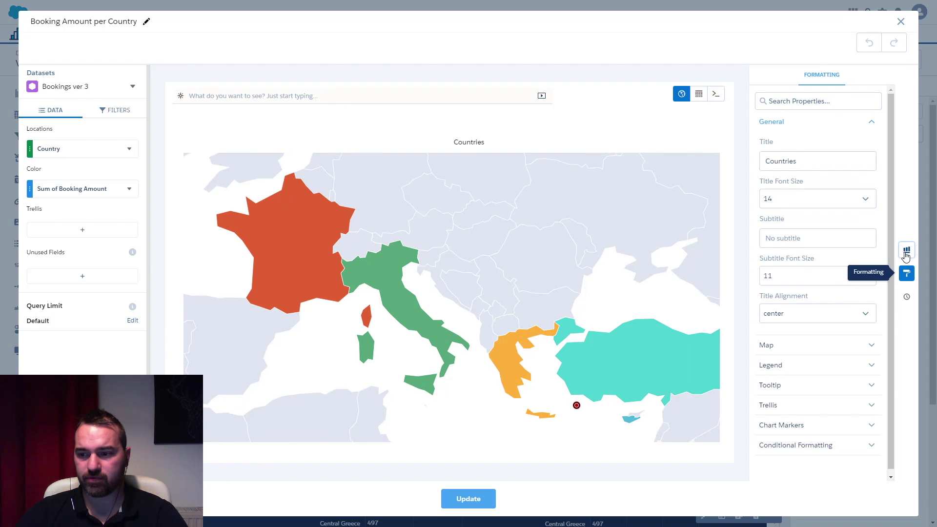
left_click(906, 250)
scroll(772, 372, "down", 5)
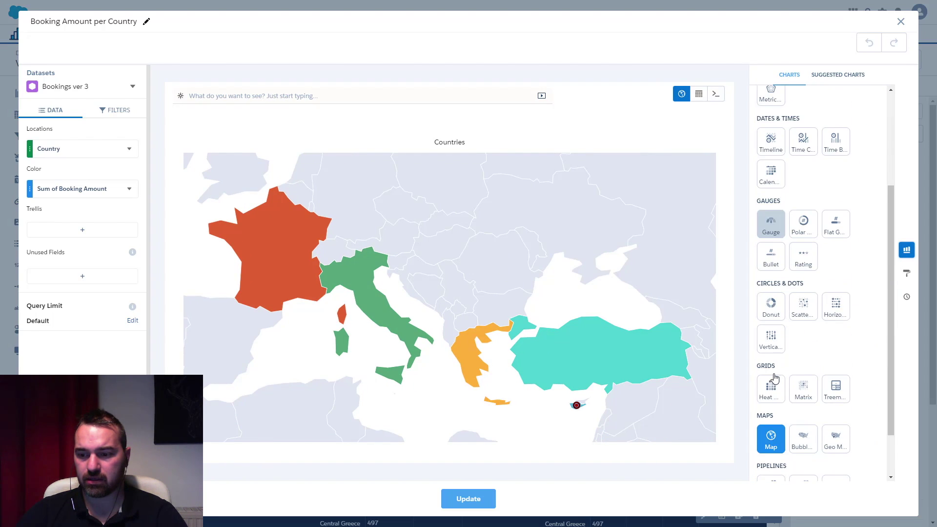
left_click(907, 273)
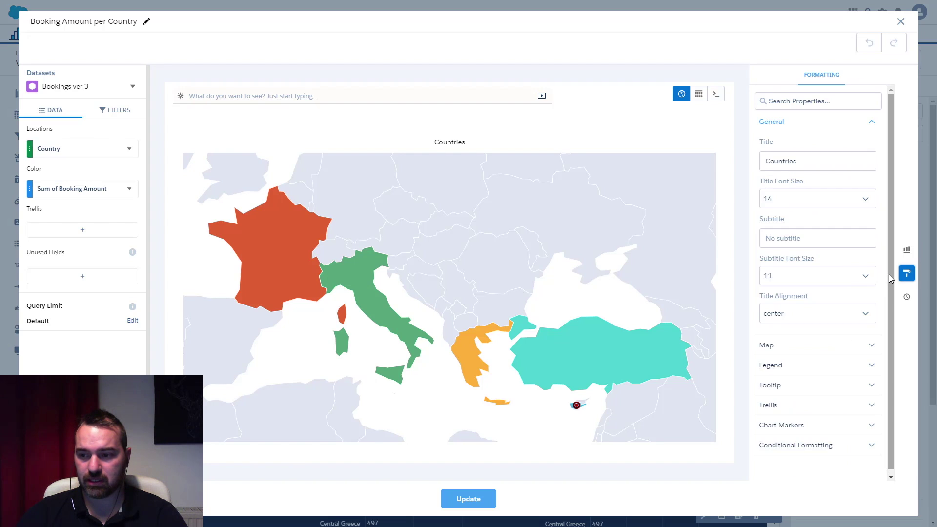
left_click(805, 344)
scroll(805, 322, "down", 3)
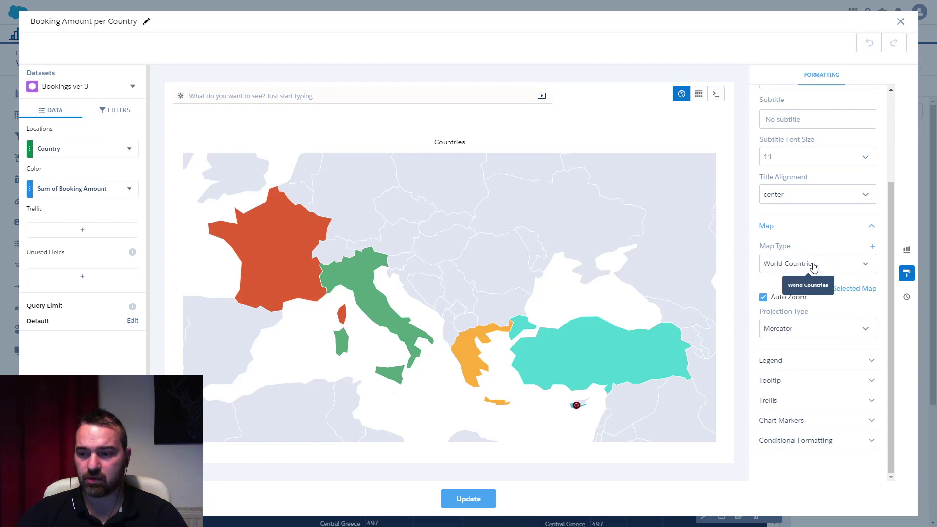
left_click(863, 265)
left_click(863, 265)
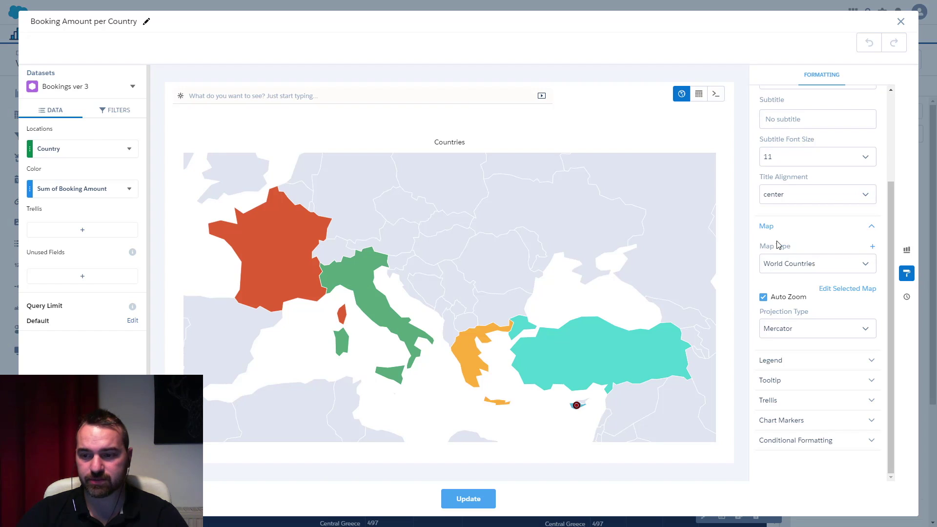
Step: Toggle Auto Zoom off to show the whole world, then back on for the Mediterranean
left_click(763, 297)
left_click(763, 298)
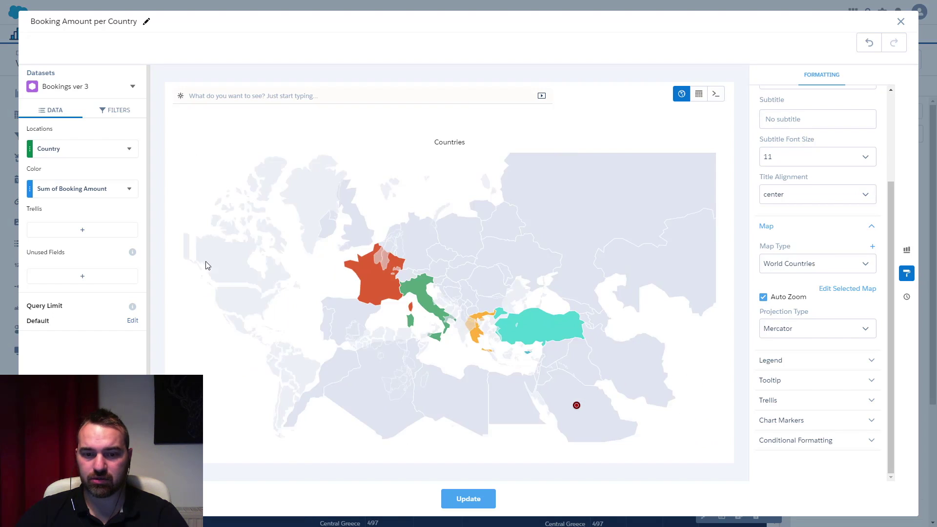
left_click(763, 297)
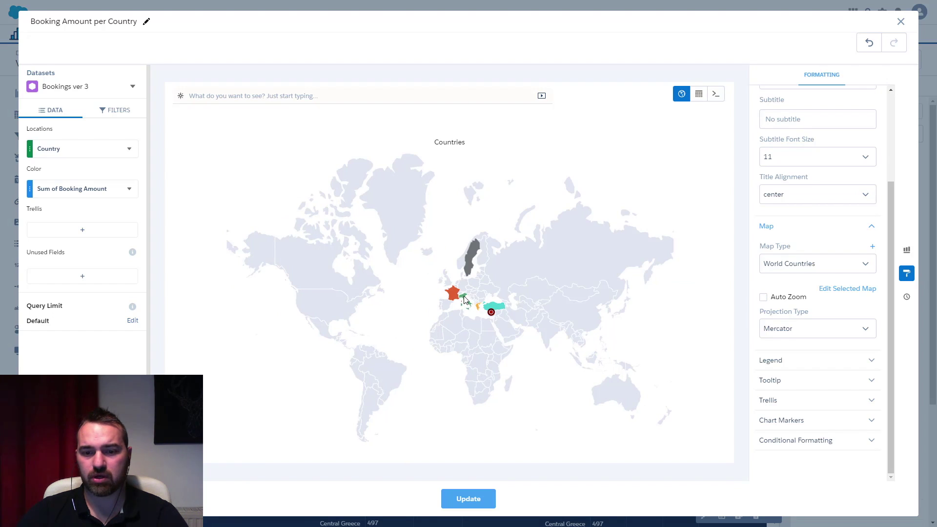
left_click(763, 297)
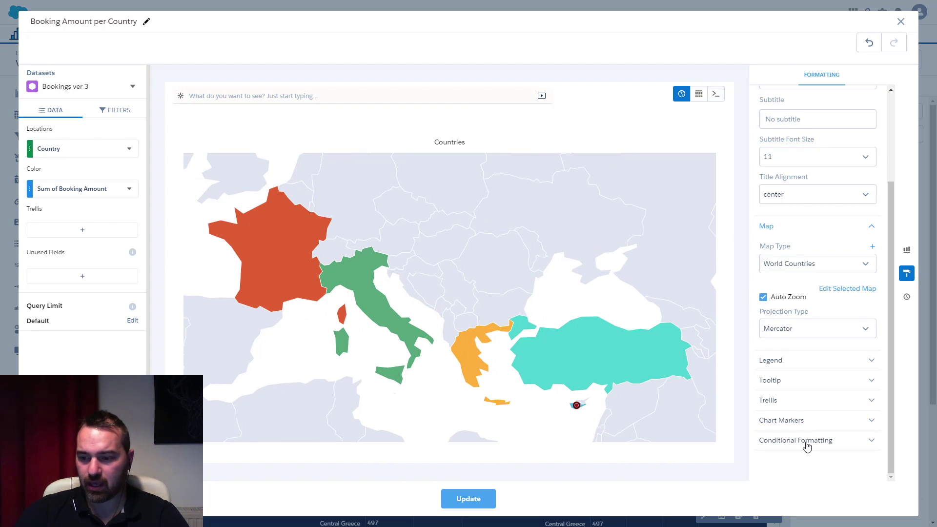
left_click(806, 441)
Step: Turn the map's conditional formatting off, then set it back to Country
scroll(820, 391, "down", 3)
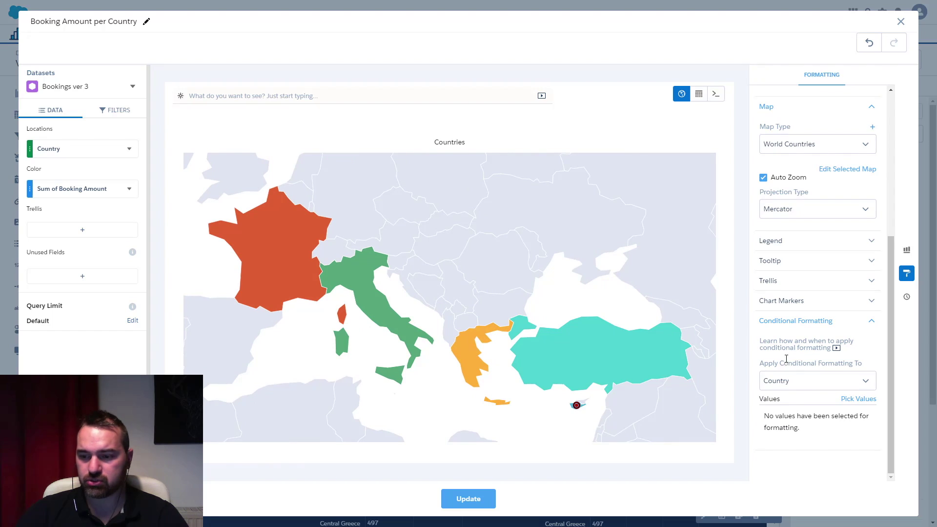
left_click(837, 383)
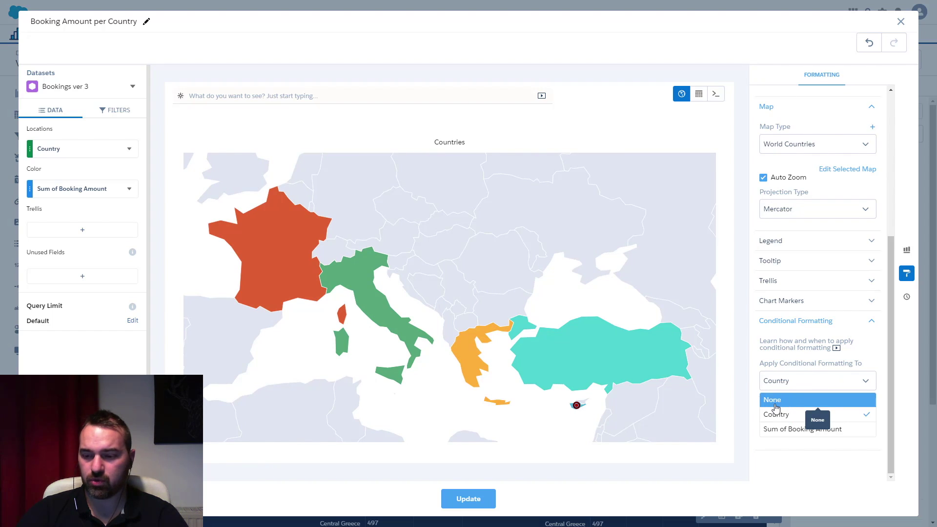
left_click(776, 406)
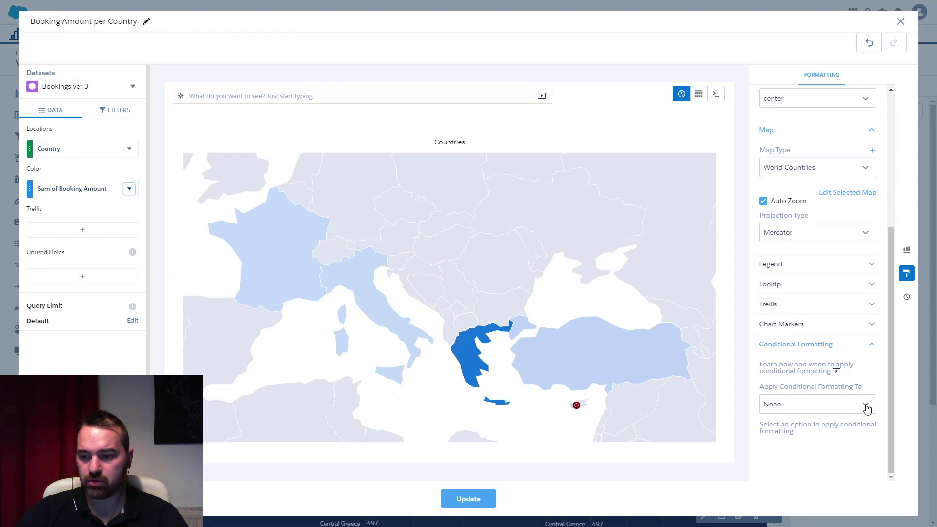
left_click(866, 407)
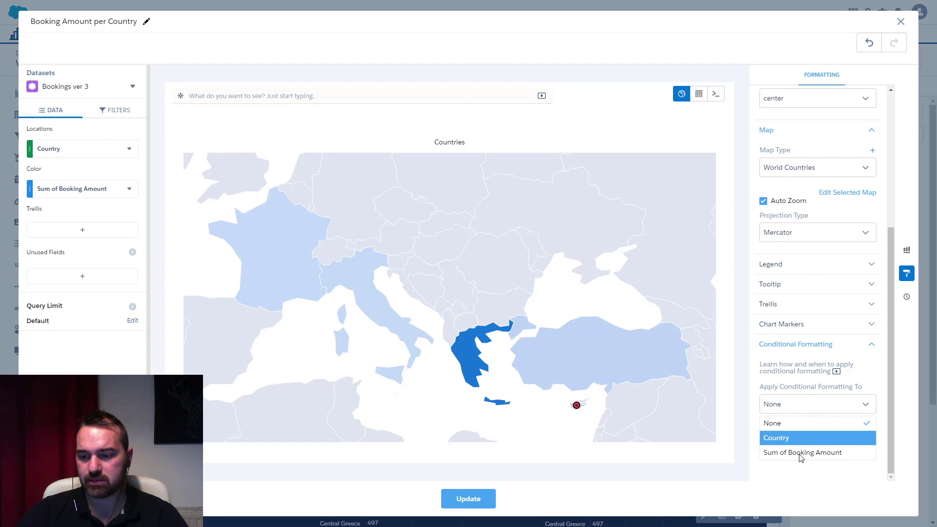
key("Return")
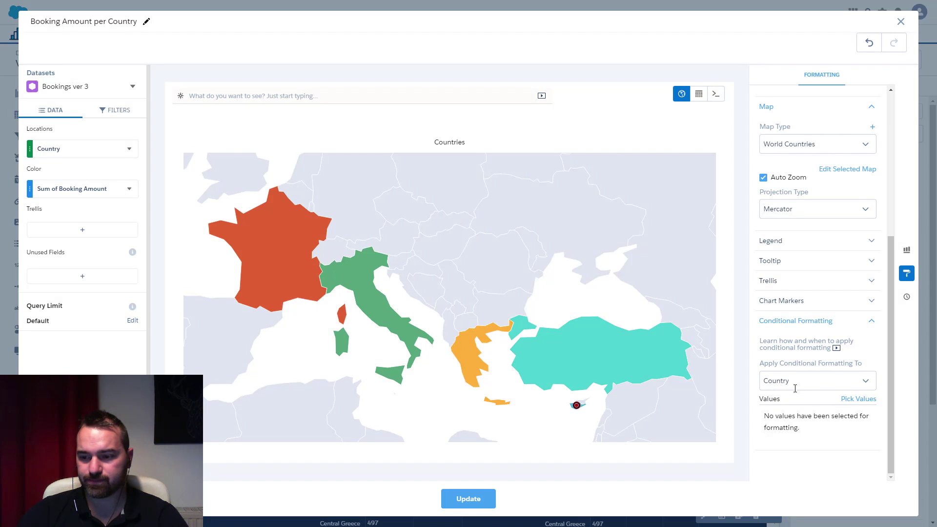
left_click(798, 386)
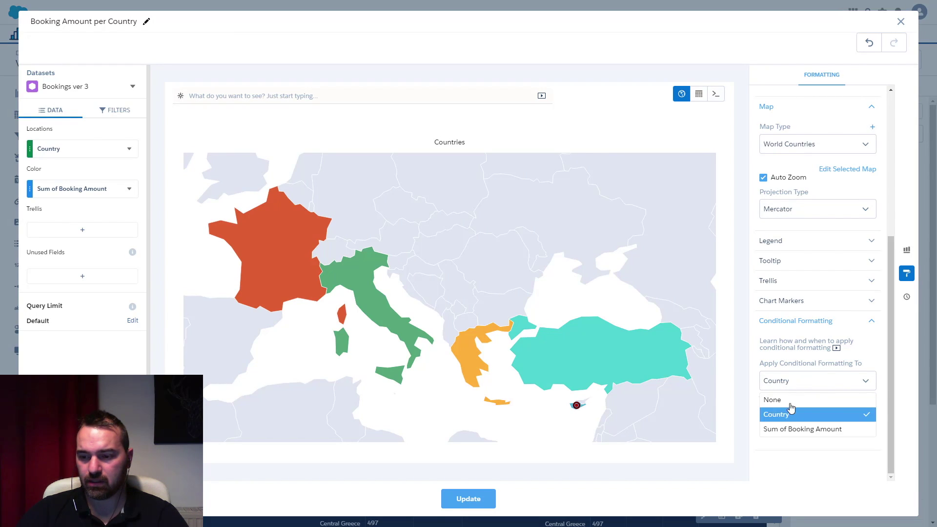
left_click(800, 382)
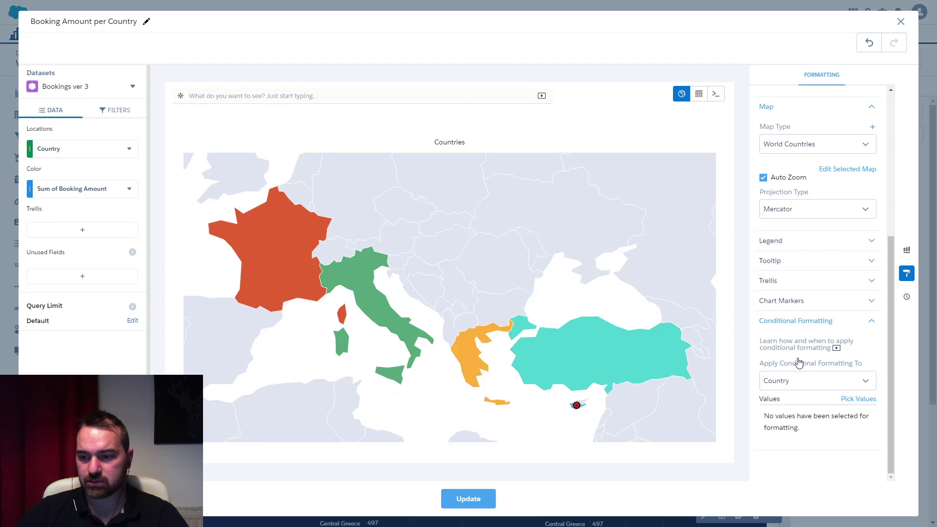
Step: Review the chart marker settings, hide Formatting, and close the editor without saving
left_click(800, 300)
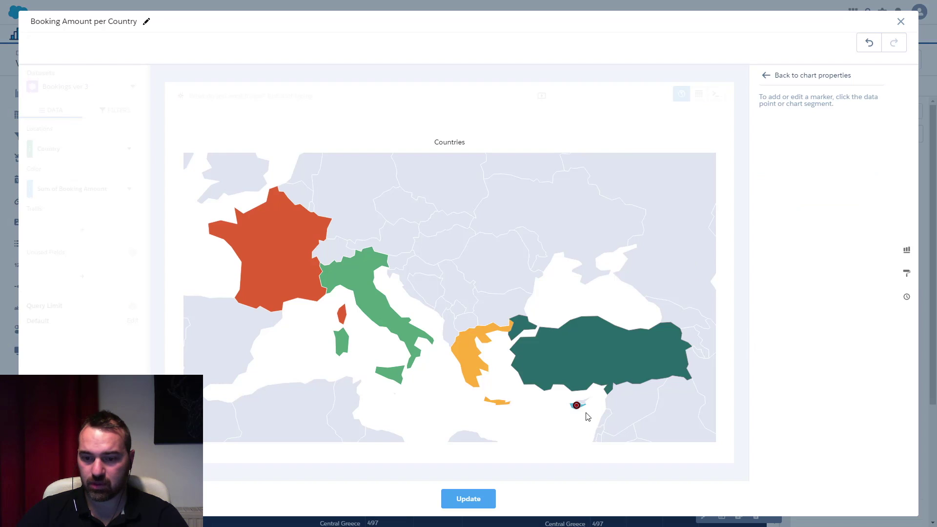
mouse_move(577, 407)
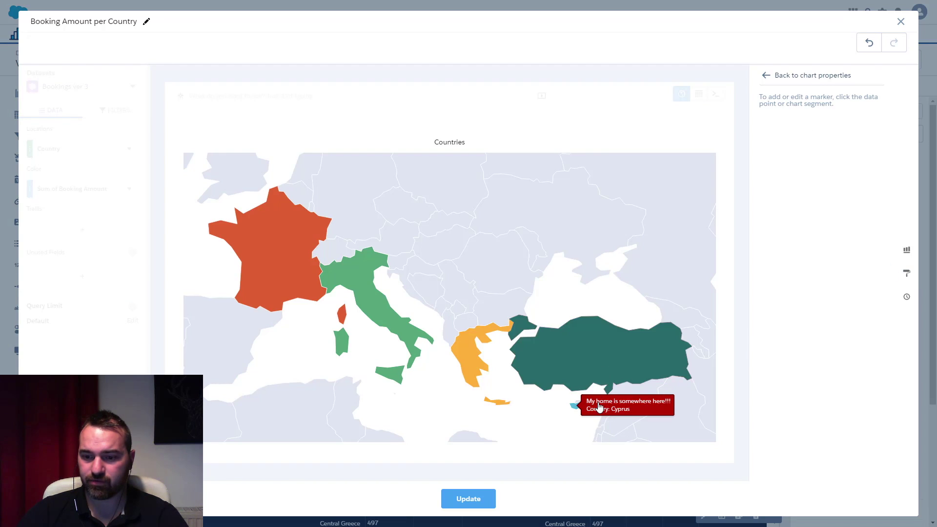
left_click(765, 77)
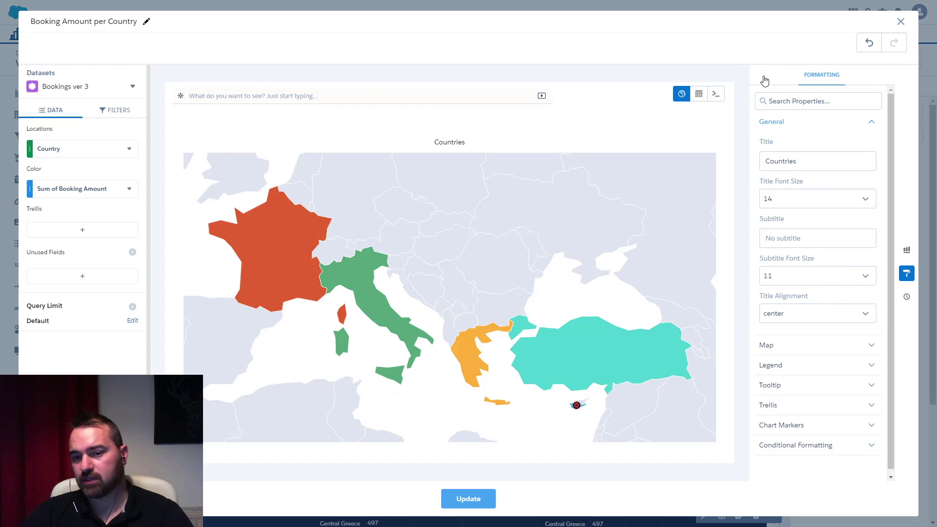
left_click(906, 274)
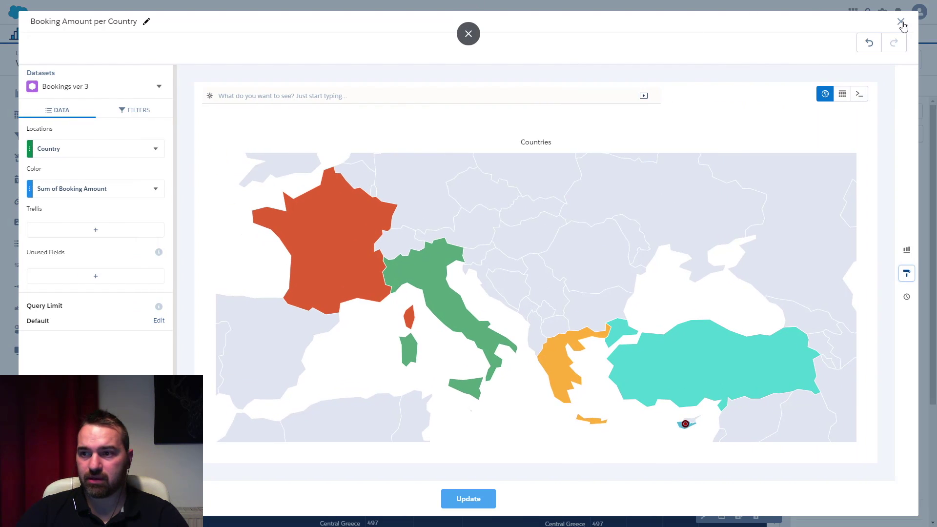
left_click(900, 23)
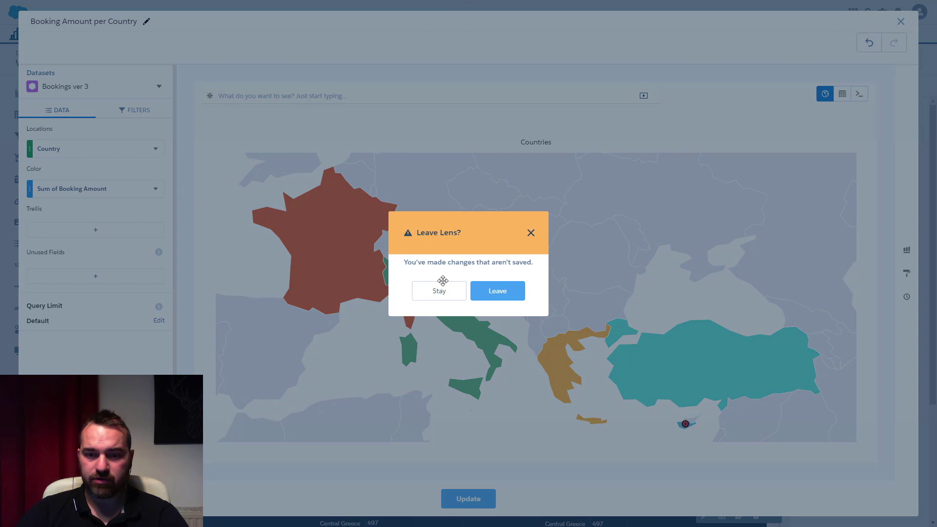
left_click(497, 291)
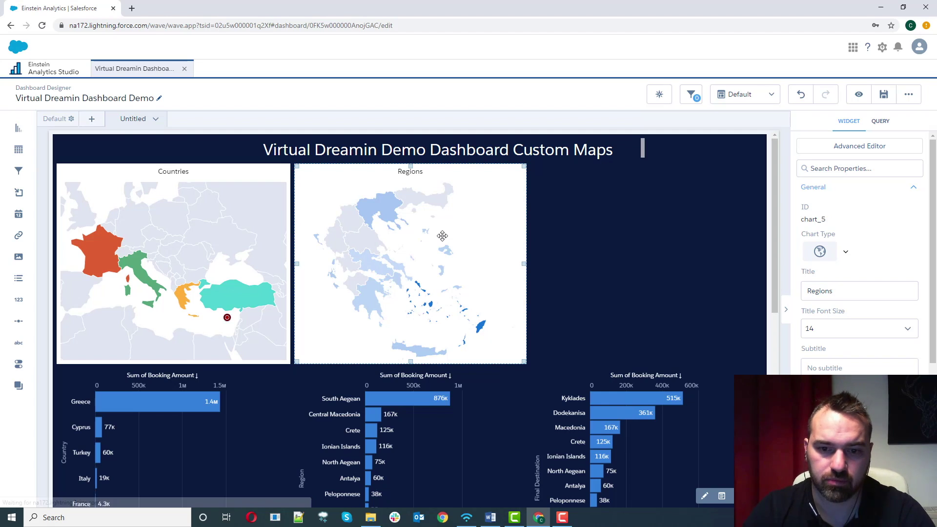
Step: Delete the Regions map and paste a duplicate of the Countries map
key("Delete")
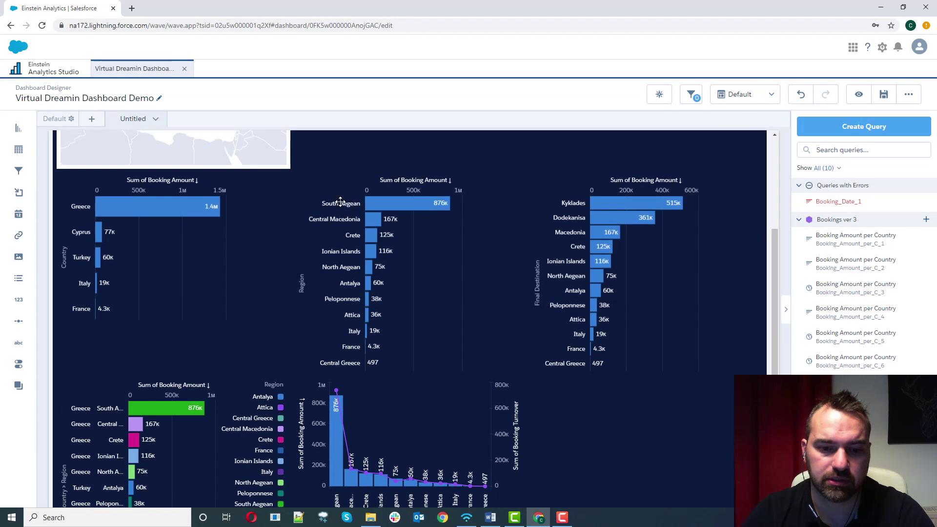
scroll(351, 195, "up", 5)
left_click(255, 240)
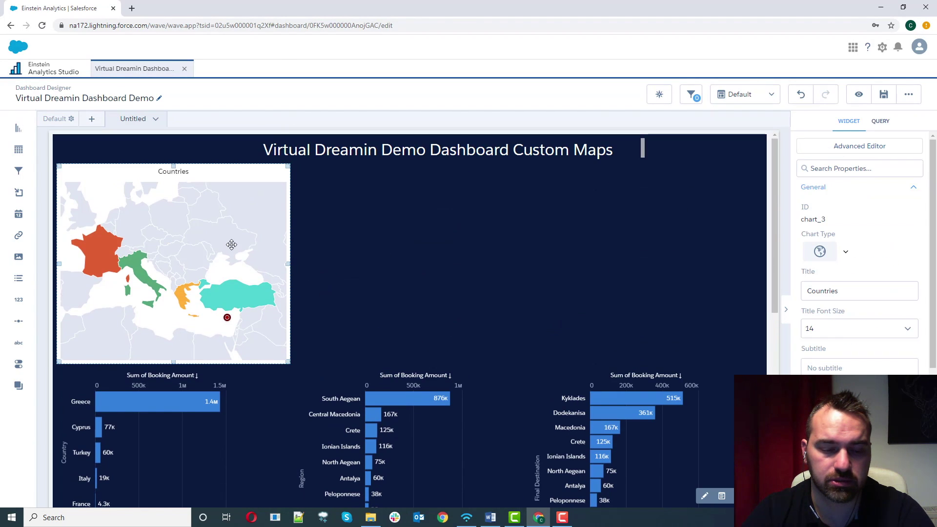
key("ctrl+c")
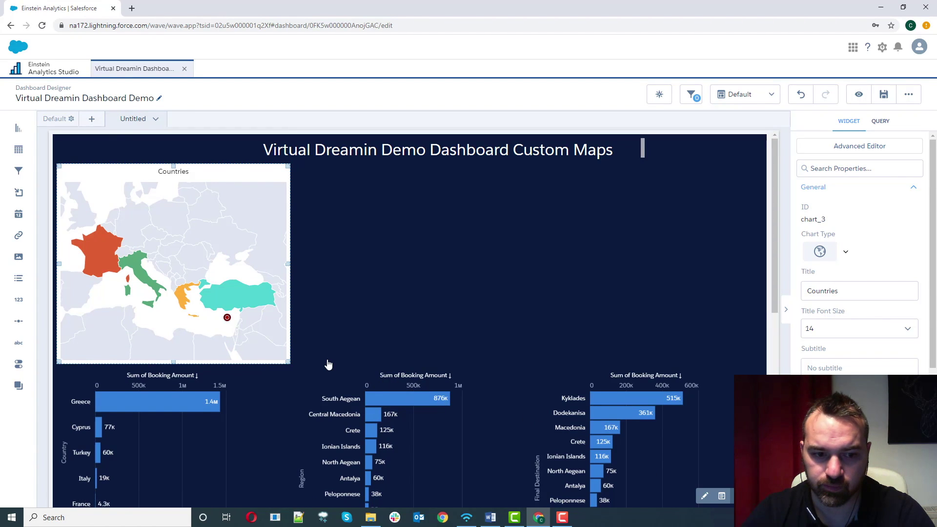
key("ctrl+v")
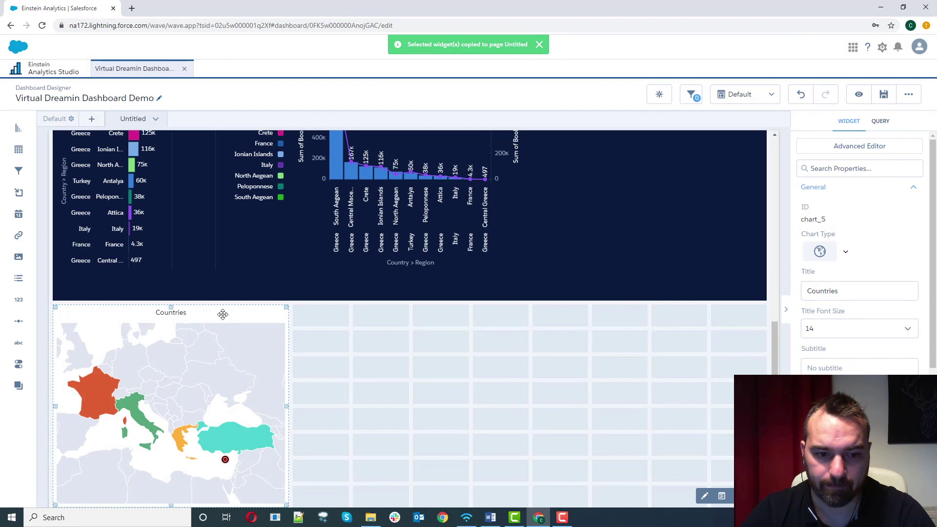
Step: Position the copy beside the original Countries map and open it for editing
left_click_drag(222, 313, 484, 189)
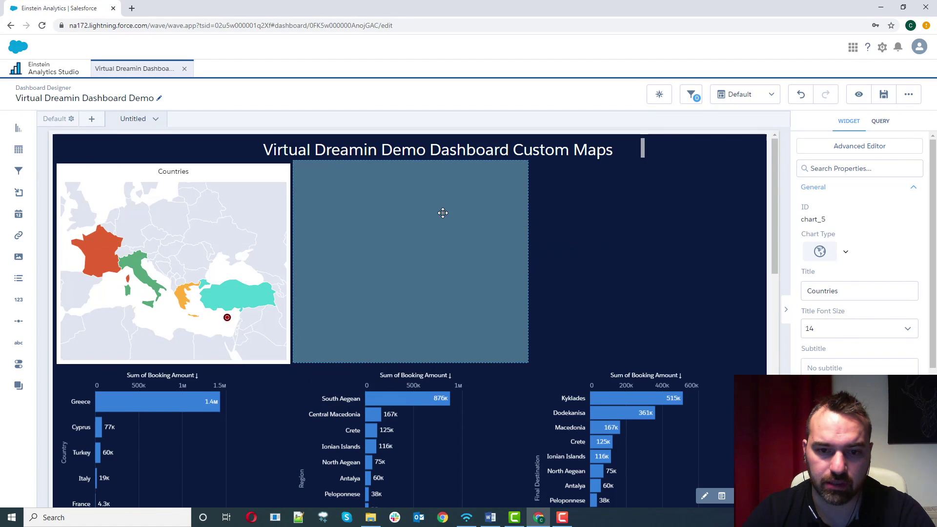
left_click_drag(443, 213, 444, 214)
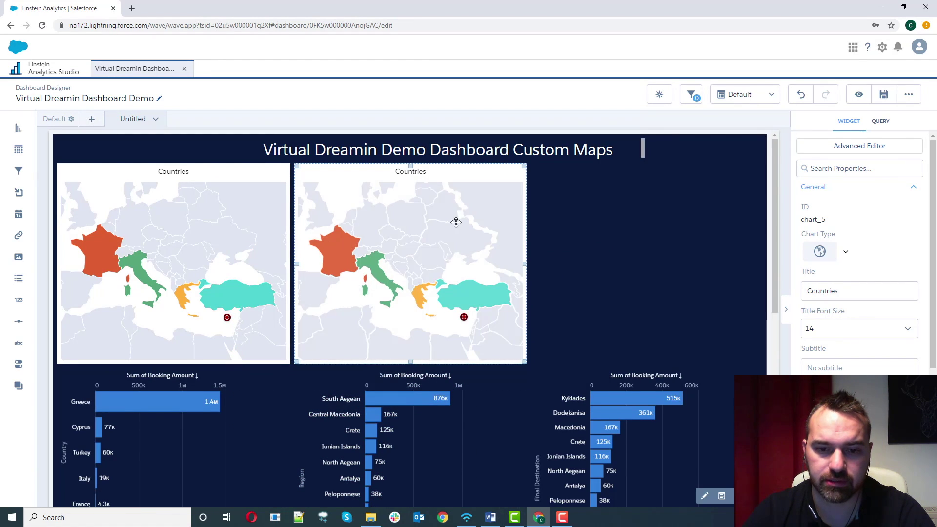
double_click(464, 245)
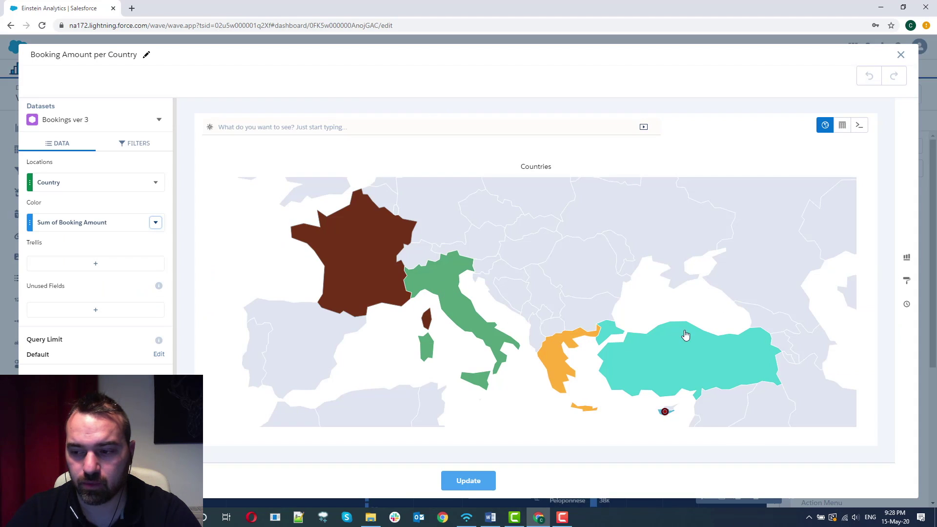
Step: Expand the copied chart's Map formatting and browse the map type list
left_click(907, 281)
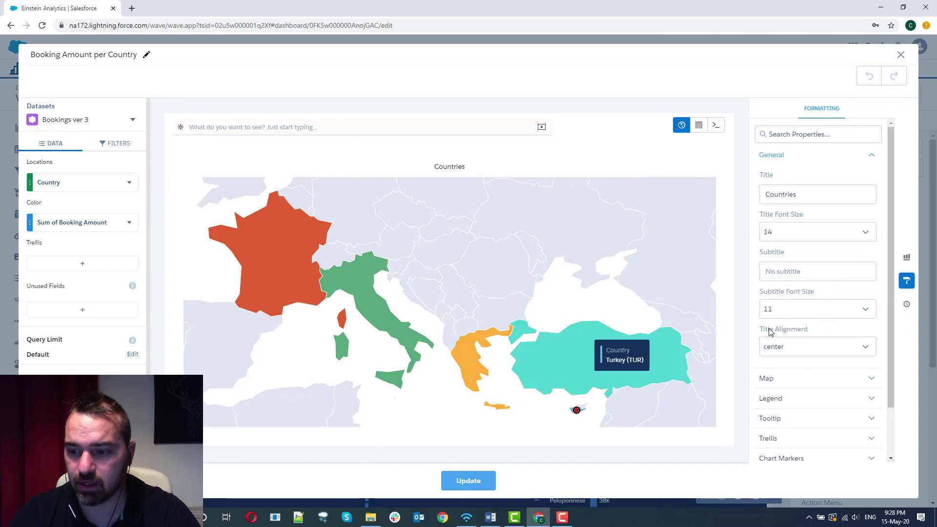
scroll(781, 337, "down", 1)
left_click(798, 331)
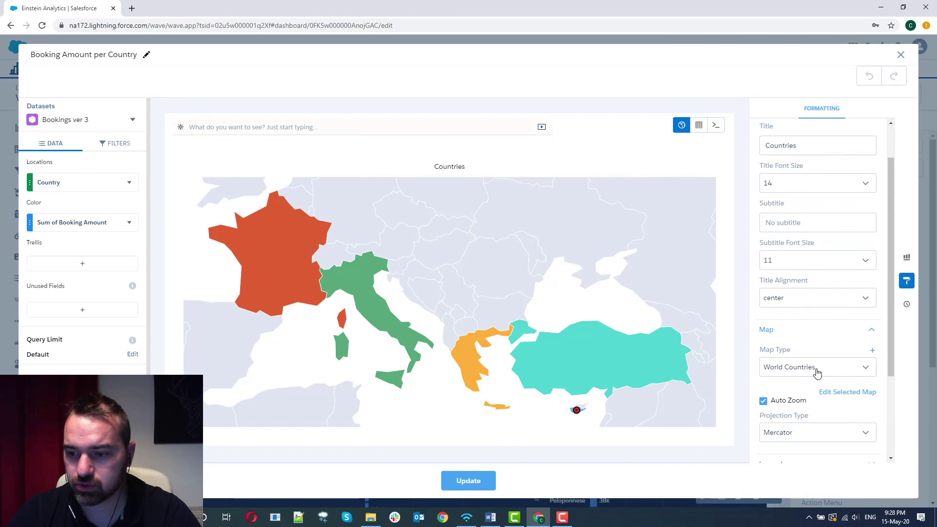
left_click(817, 372)
scroll(812, 397, "down", 5)
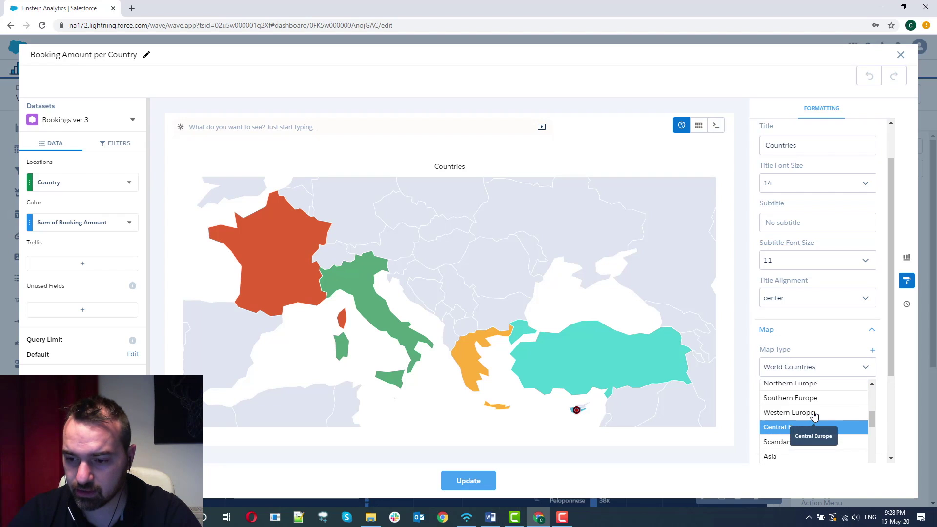
scroll(810, 412, "up", 5)
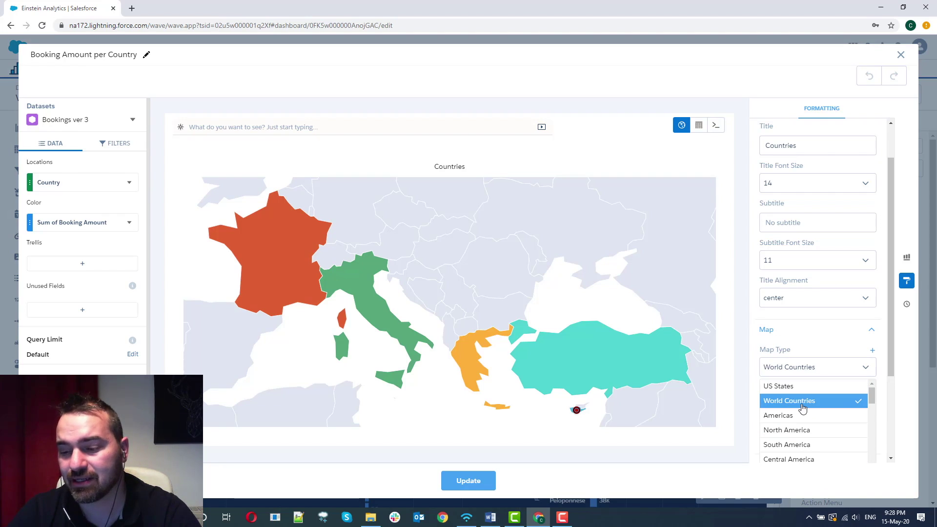
scroll(802, 410, "down", 5)
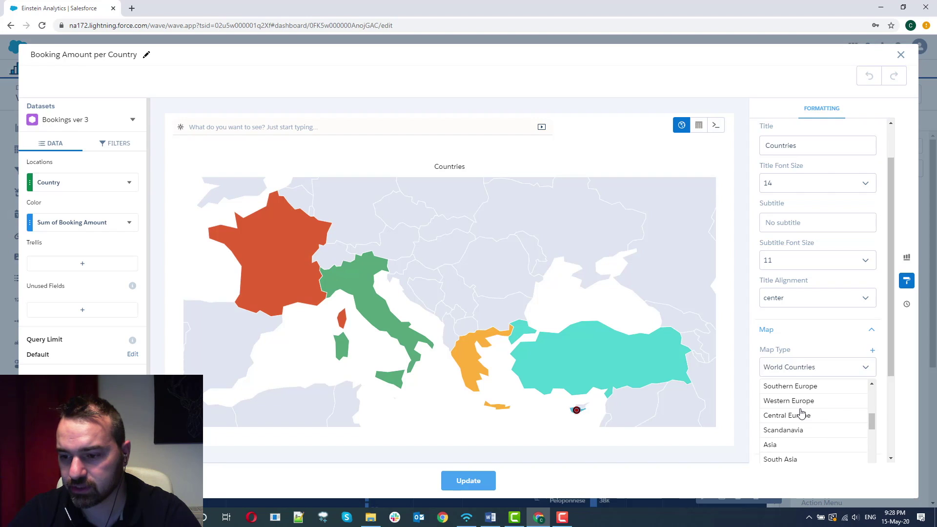
scroll(801, 413, "up", 3)
left_click(795, 353)
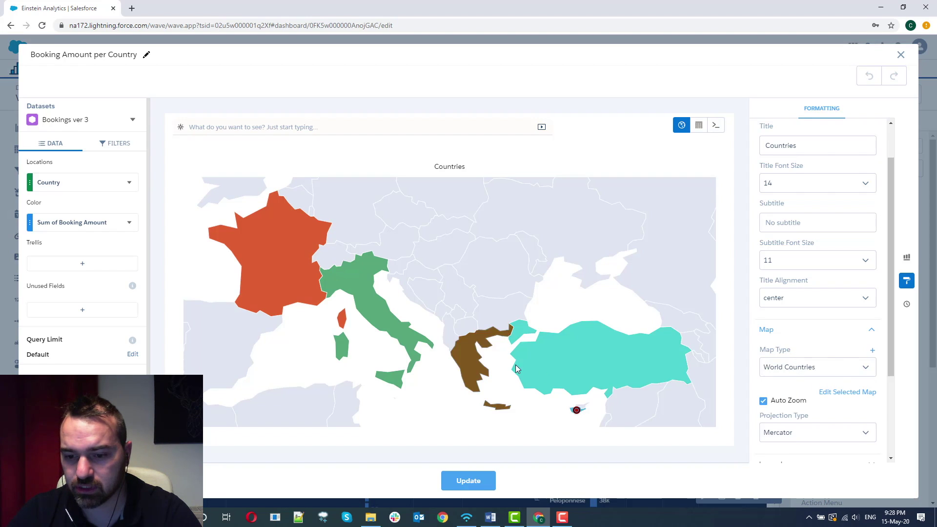
Step: Set the map type to Custom: New Map
left_click(794, 367)
scroll(795, 390, "down", 5)
scroll(787, 324, "down", 5)
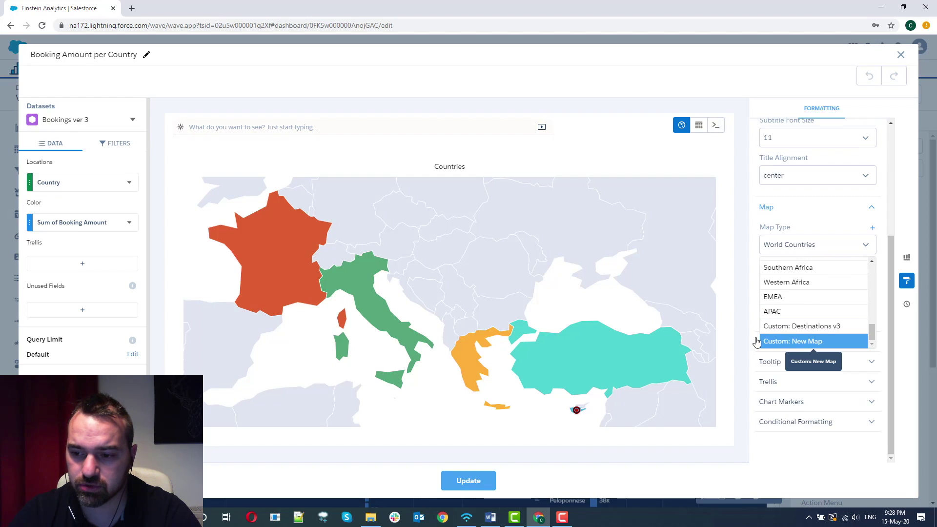
left_click(757, 341)
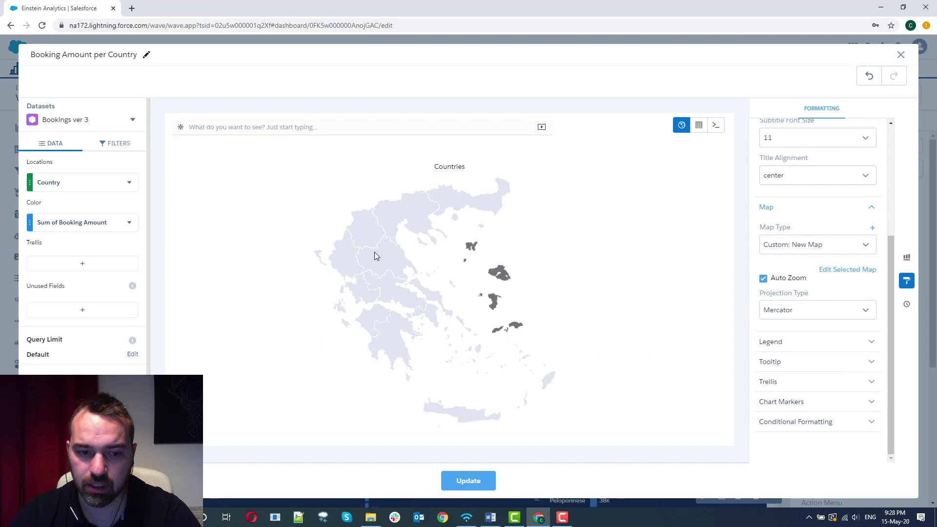
Step: Change the map's Locations field from Country to Region
left_click(104, 183)
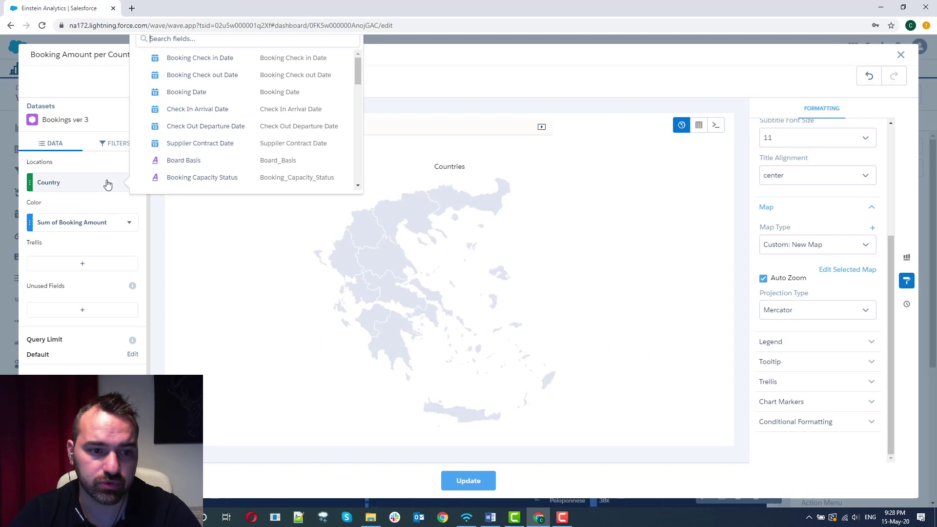
type("contr")
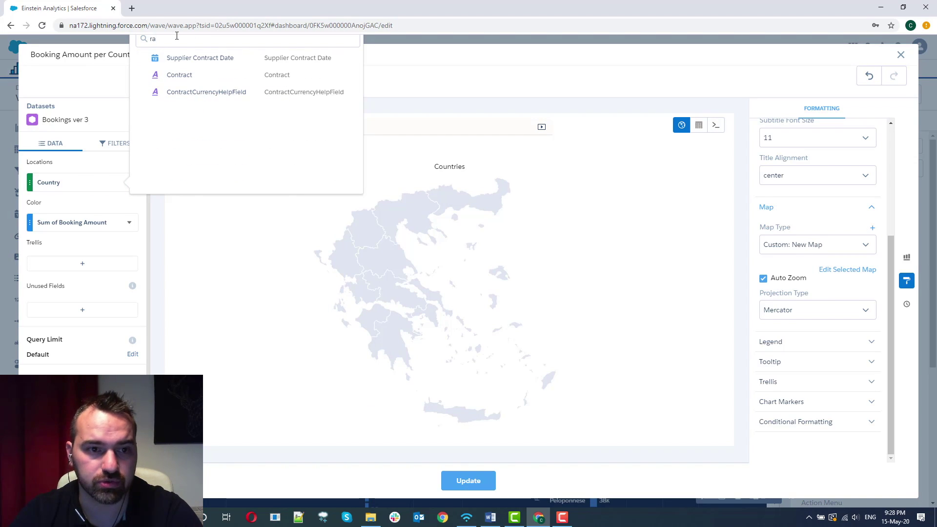
type("egion")
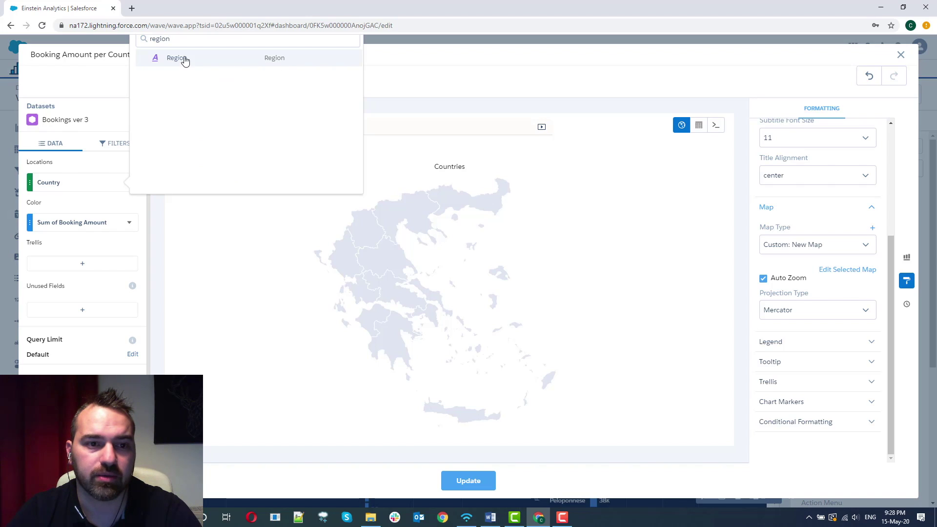
left_click(185, 59)
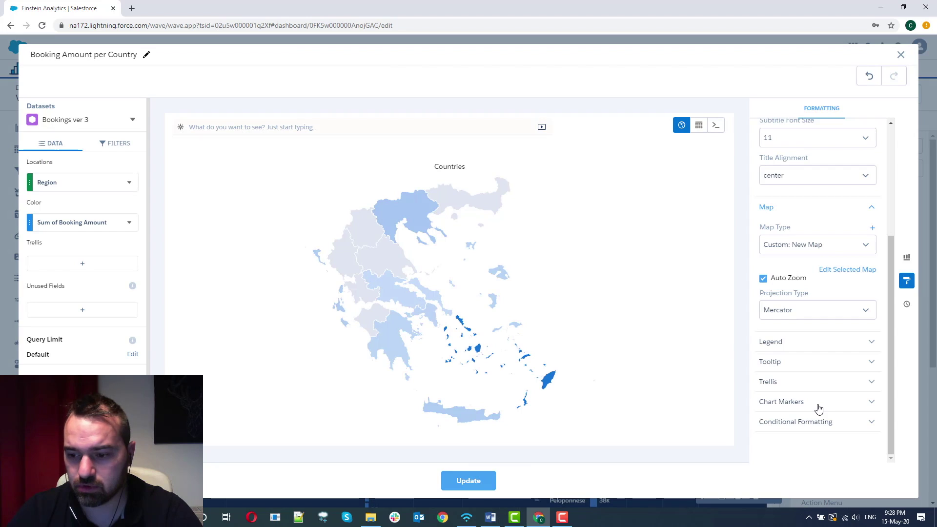
Step: Set conditional formatting to None instead of Region and update the chart
left_click(824, 420)
scroll(825, 409, "down", 2)
left_click(828, 388)
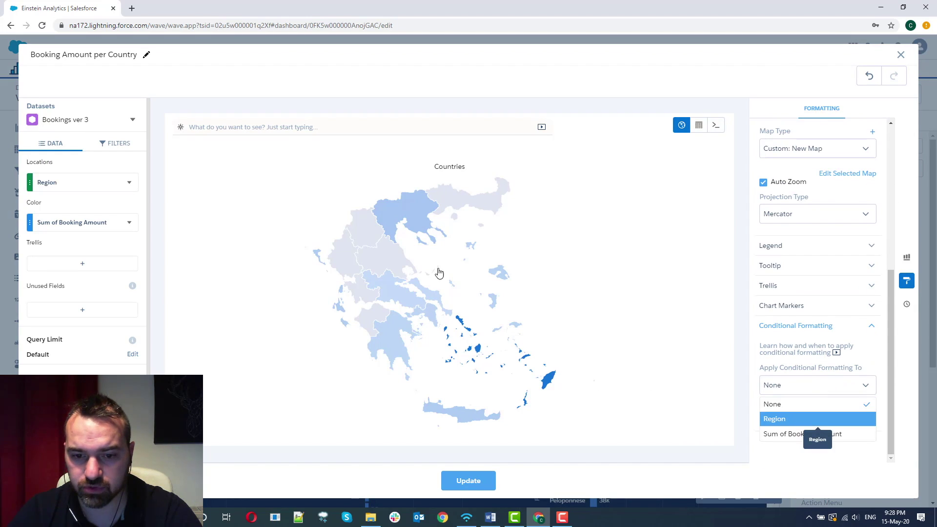
key("Return")
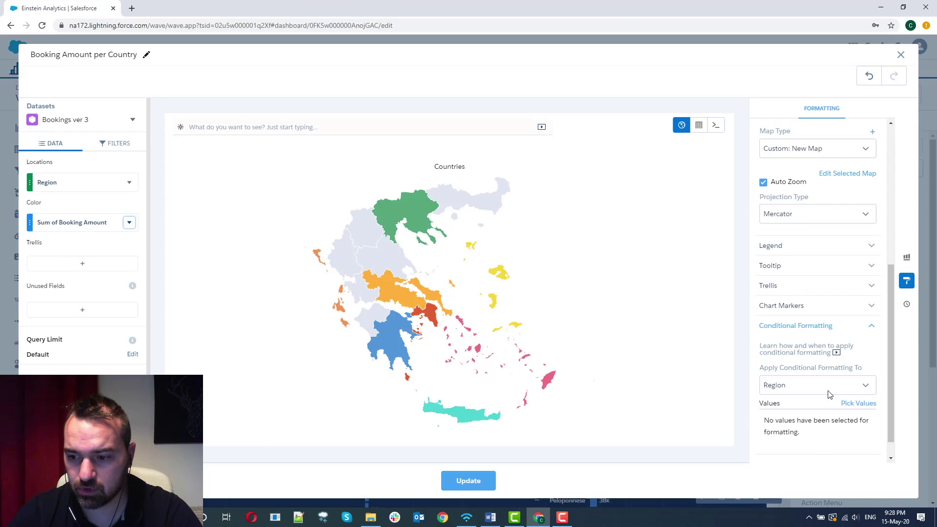
left_click(848, 389)
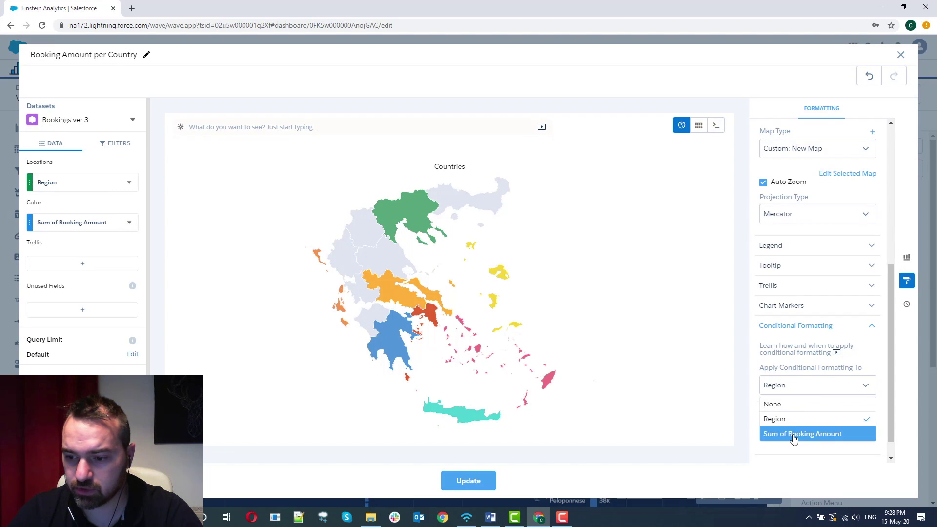
left_click(832, 419)
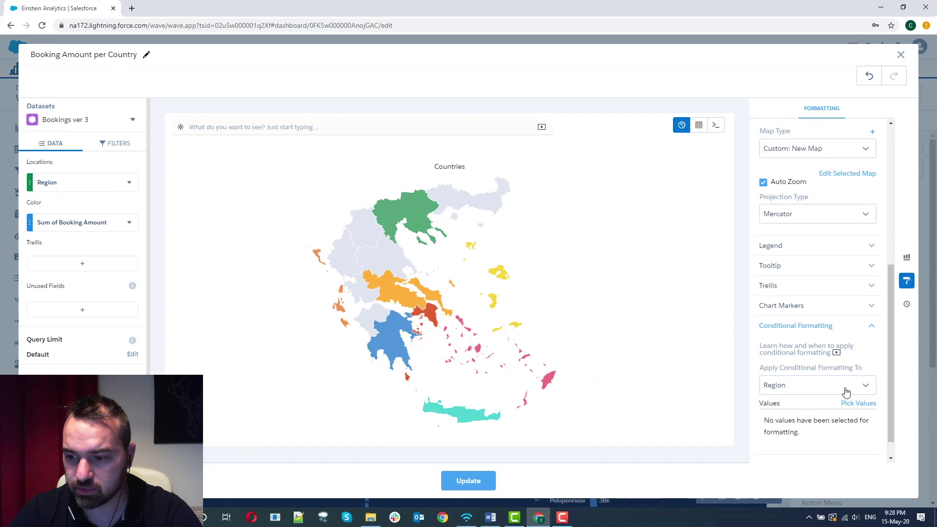
left_click(862, 391)
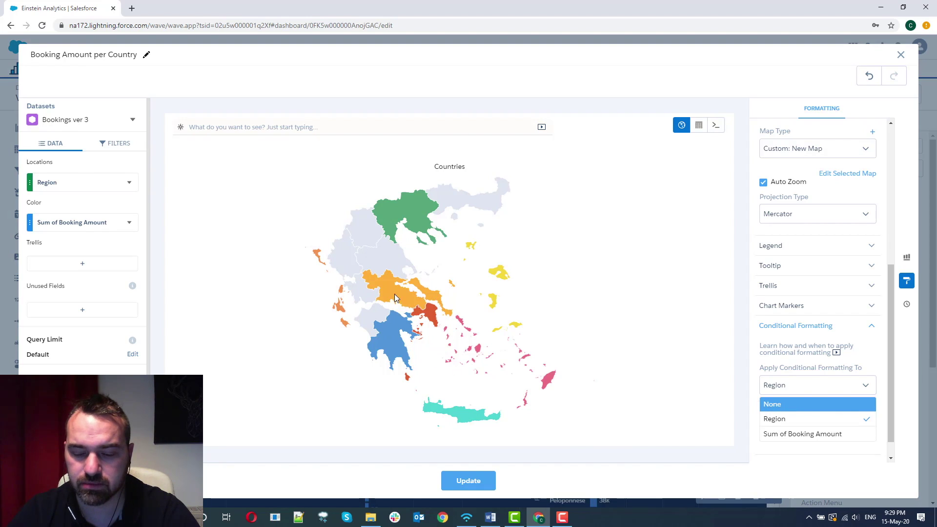
key("Return")
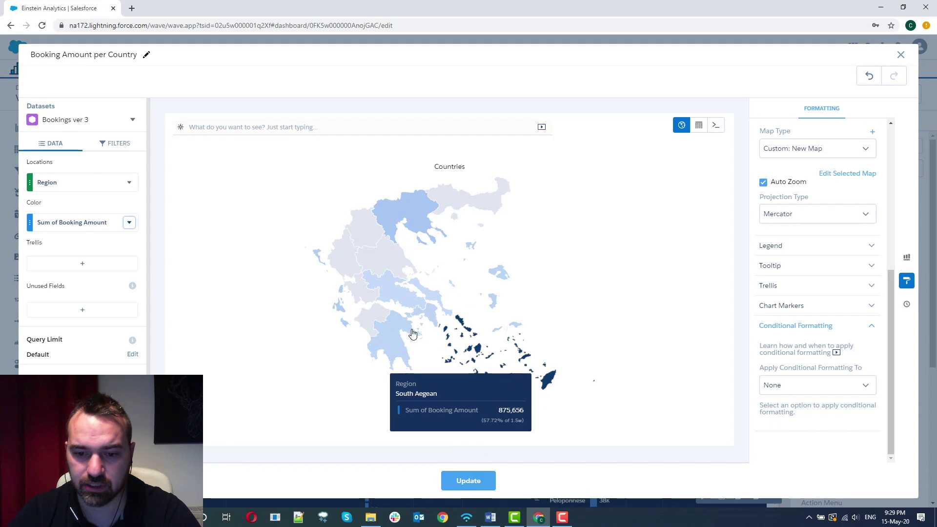
left_click(459, 482)
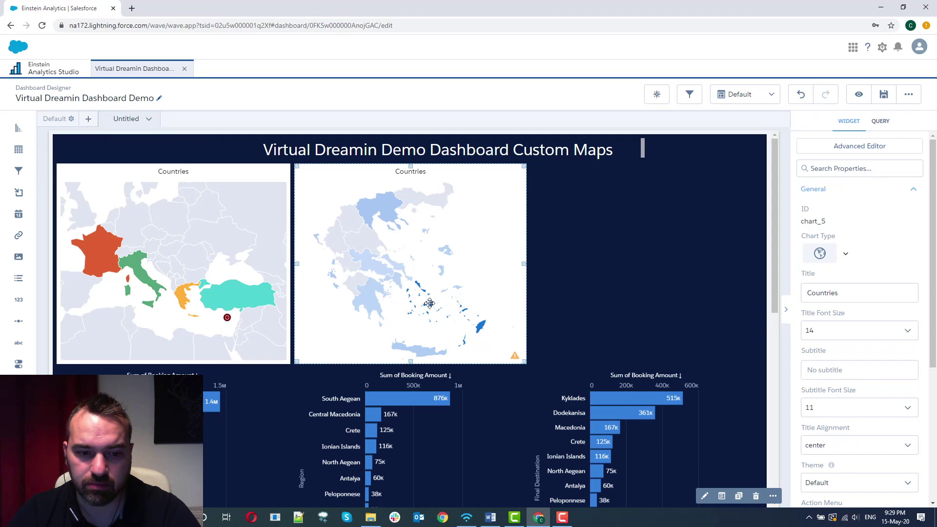
left_click(859, 94)
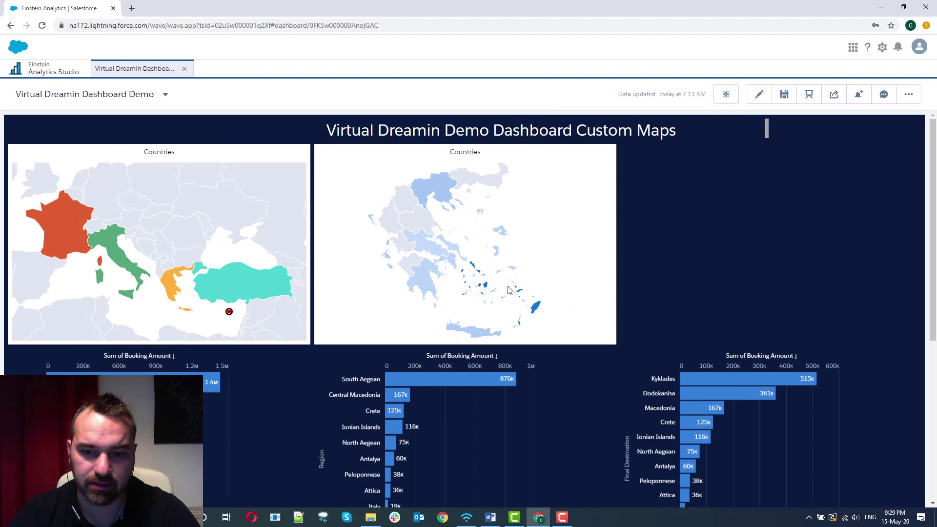
left_click(478, 276)
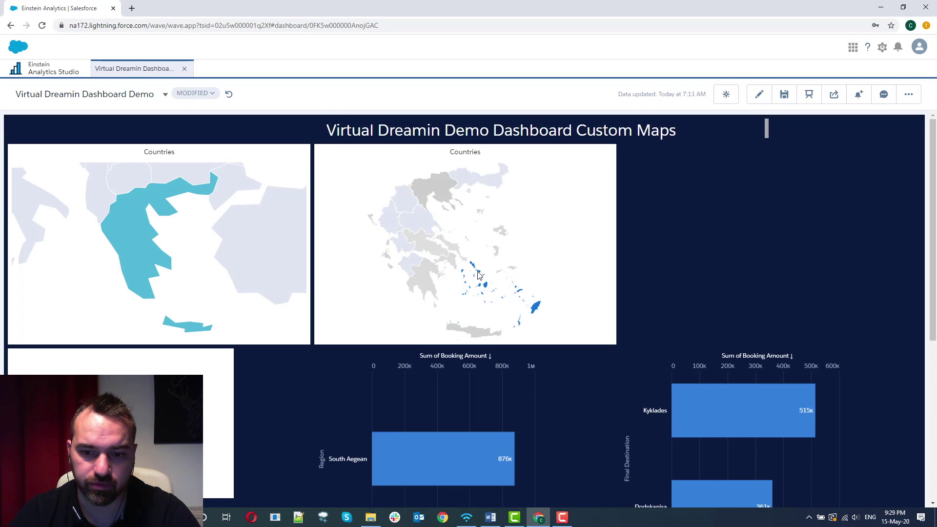
mouse_move(480, 276)
left_click(229, 94)
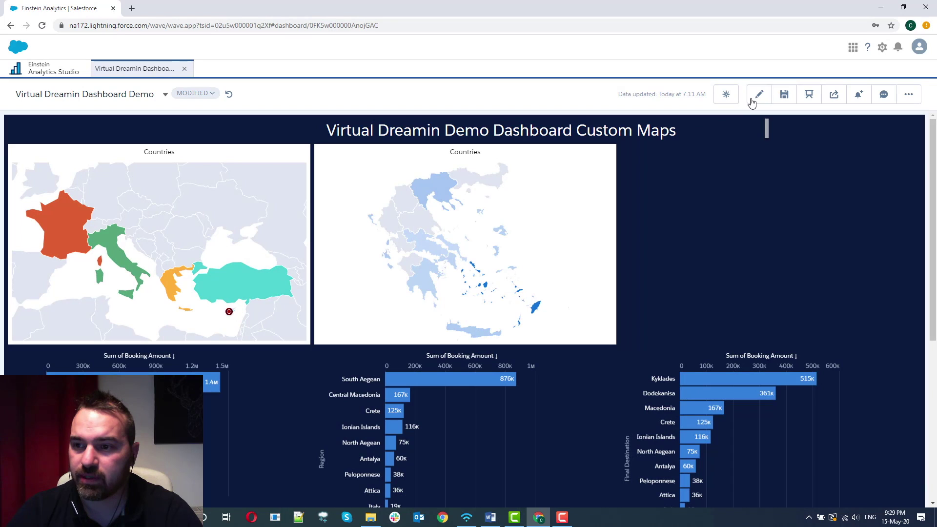
left_click(754, 100)
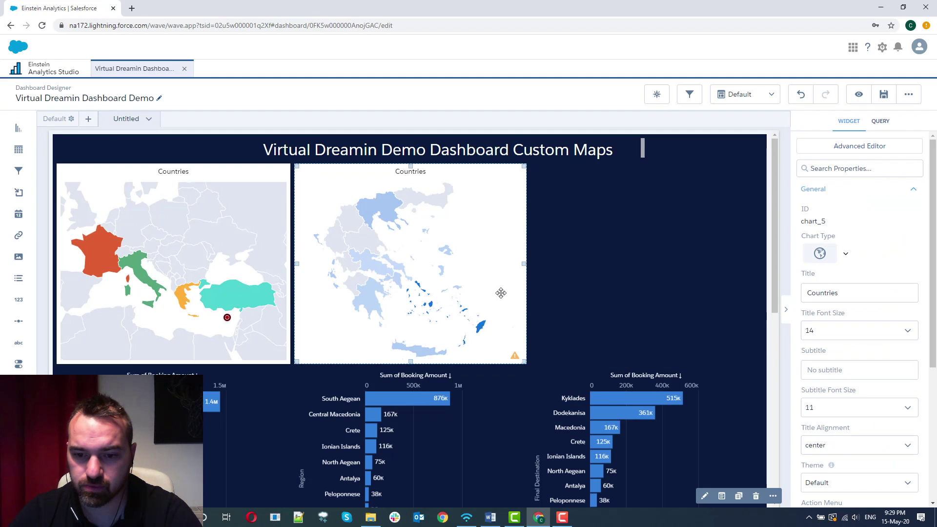
Step: Duplicate the Final Destination bar chart beside the Greece map and open the copy
left_click(577, 391)
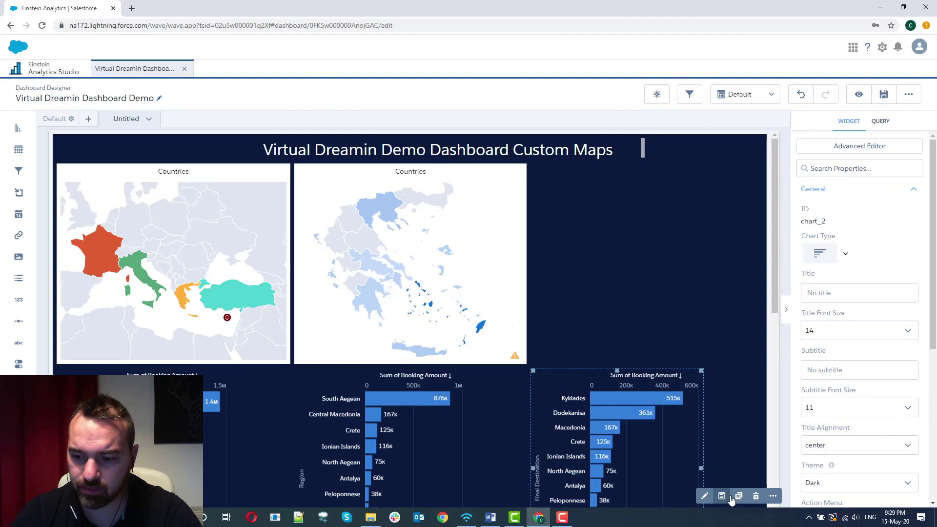
key("ctrl+c")
key("ctrl+v")
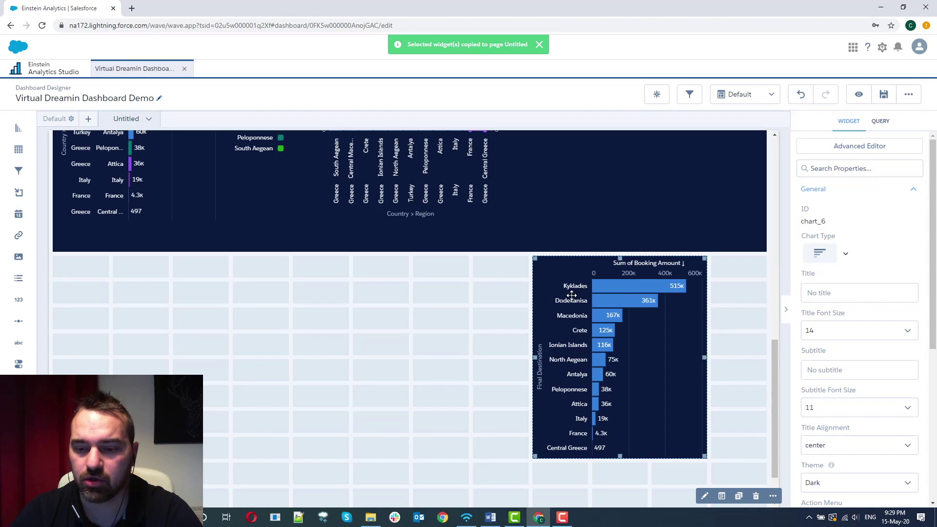
left_click_drag(571, 296, 593, 226)
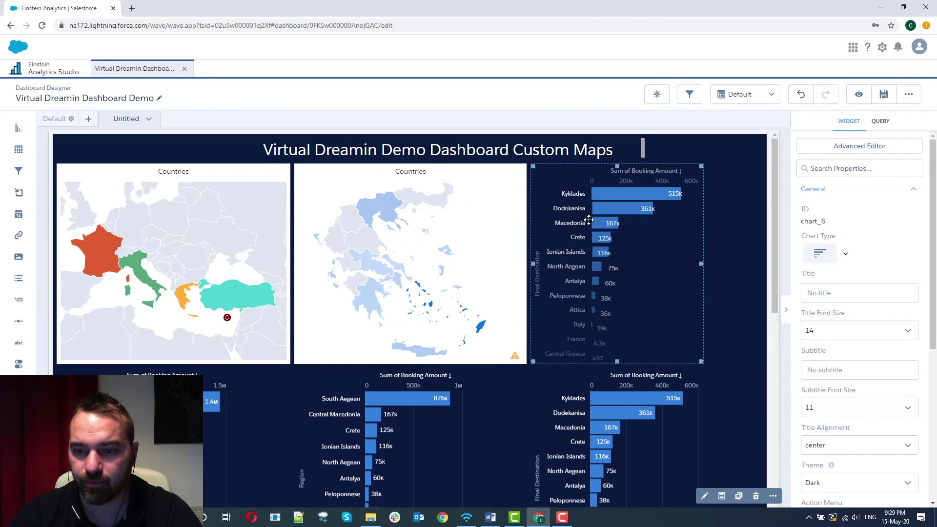
double_click(558, 229)
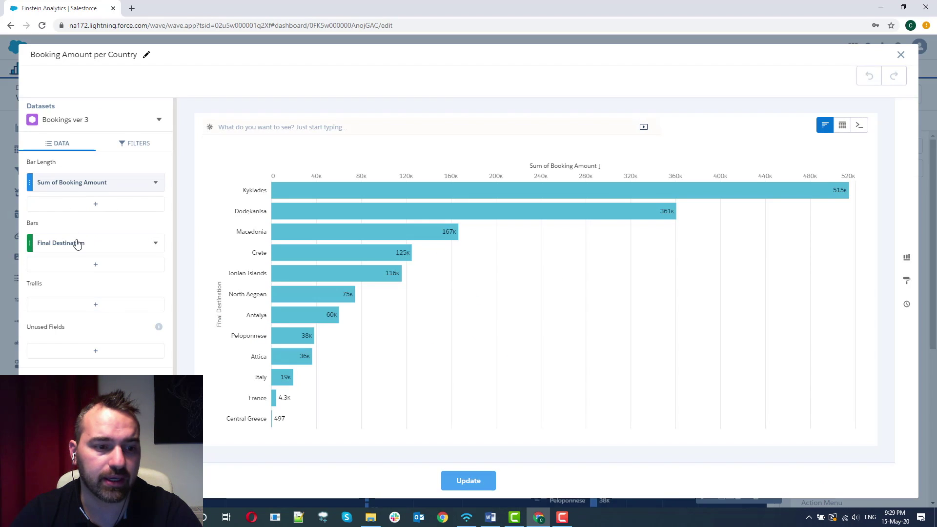
Step: Browse the suggested and full chart-type lists and the bar chart formatting options
left_click(905, 258)
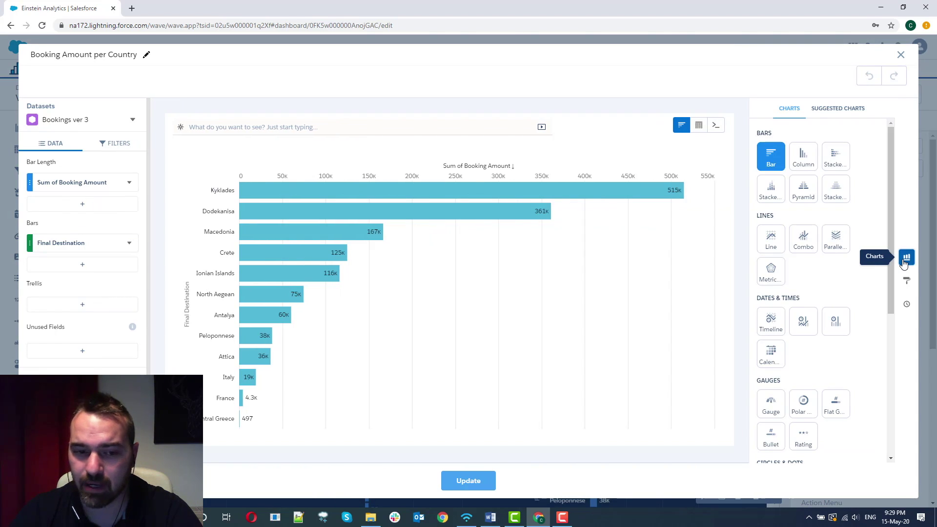
left_click(830, 110)
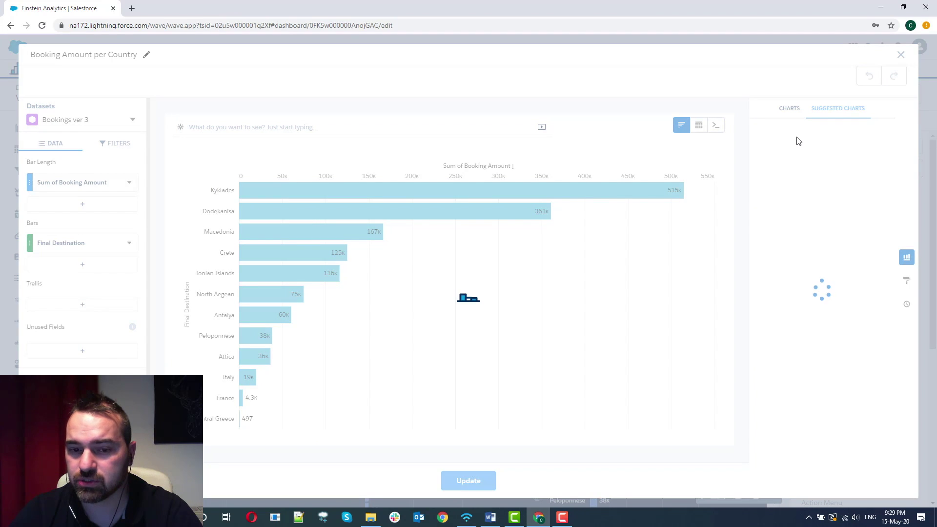
left_click(790, 109)
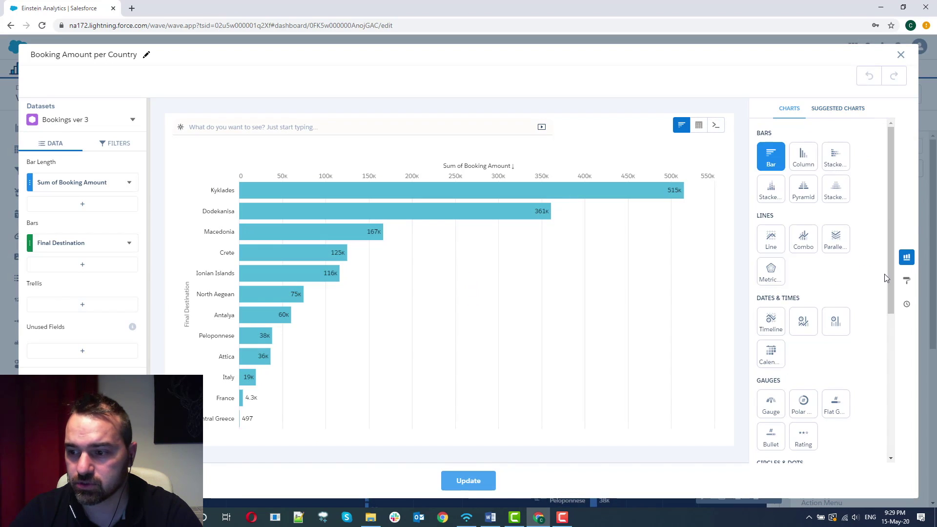
left_click(906, 281)
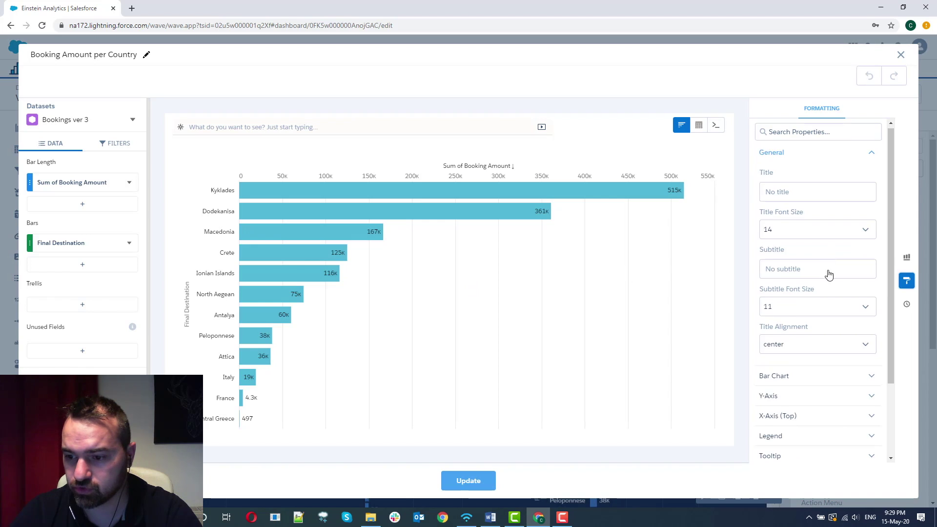
scroll(806, 306, "down", 2)
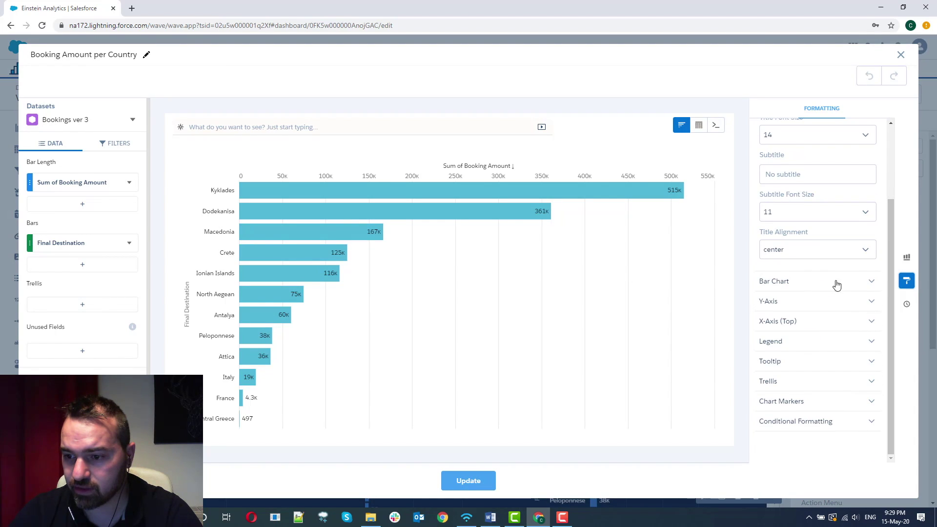
left_click(869, 281)
left_click(874, 278)
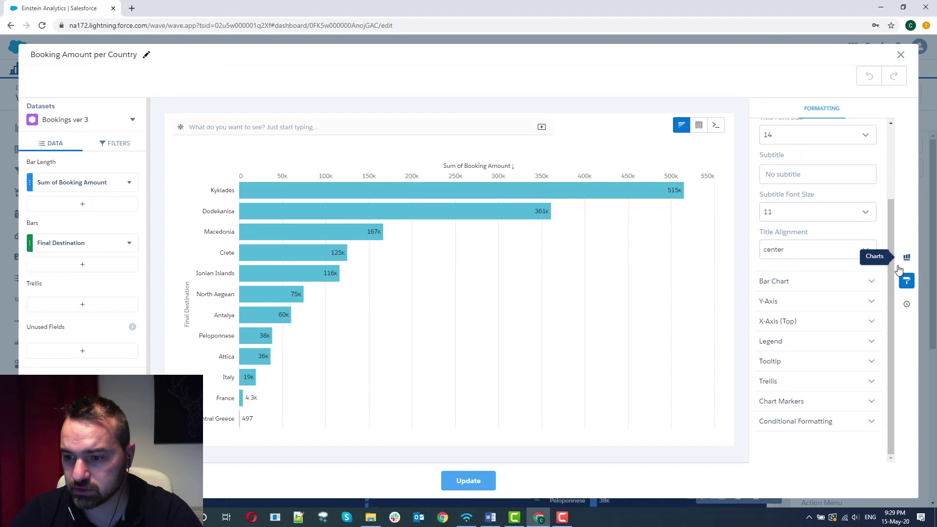
scroll(893, 270, "up", 1)
Step: Change the copied Final Destination chart to the Map chart type
left_click(905, 257)
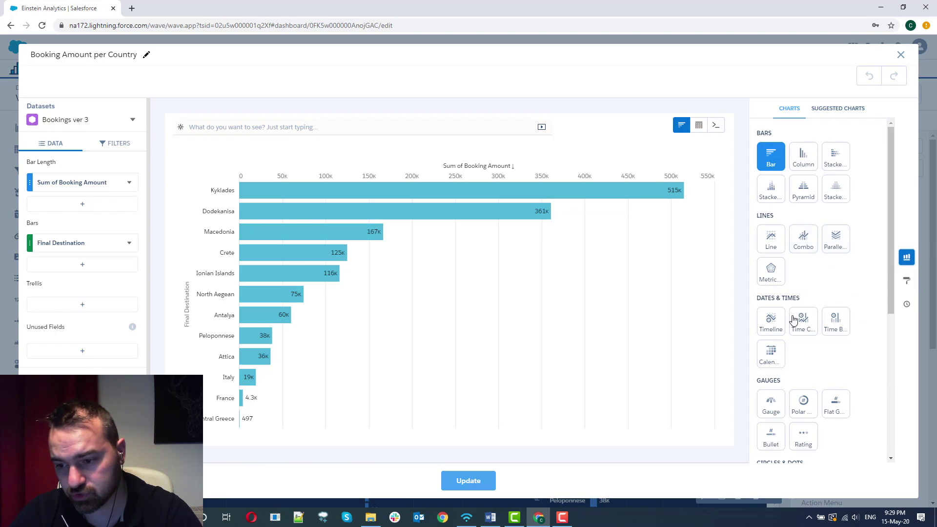
scroll(790, 332, "down", 3)
scroll(781, 343, "down", 2)
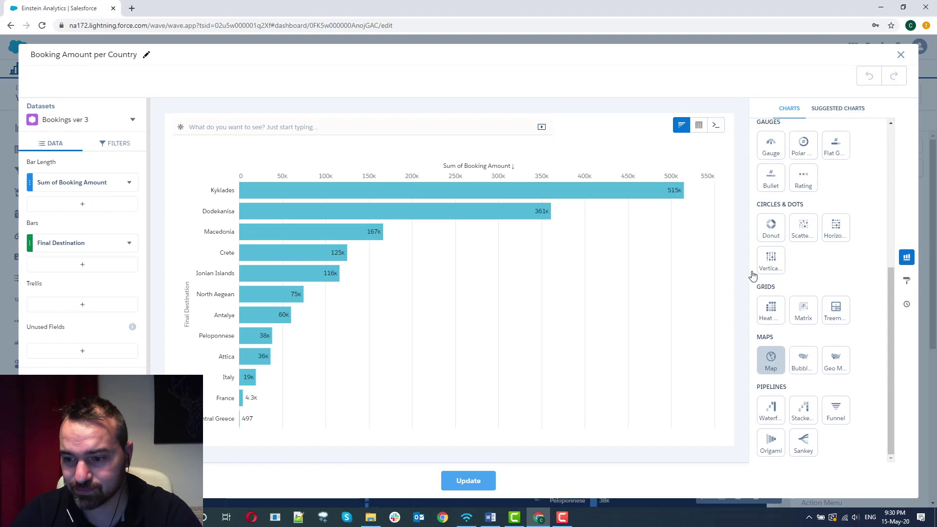
left_click(772, 360)
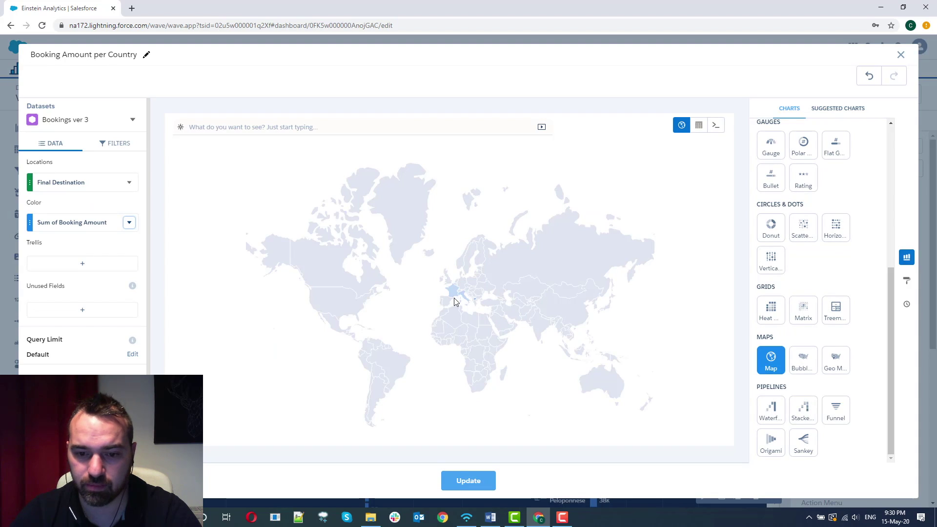
Step: Upload newgeojsonfileforGreece.geojson as a new custom map type
left_click(906, 282)
scroll(795, 328, "down", 1)
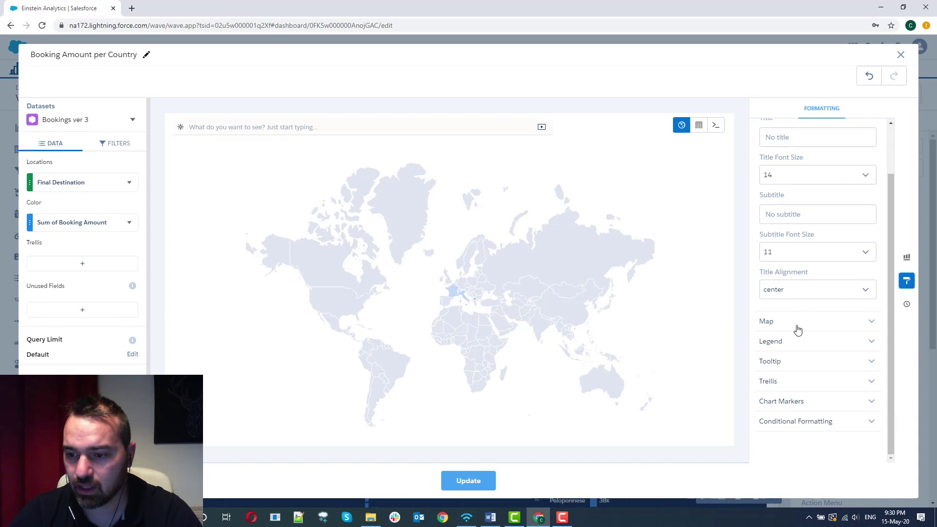
left_click(839, 320)
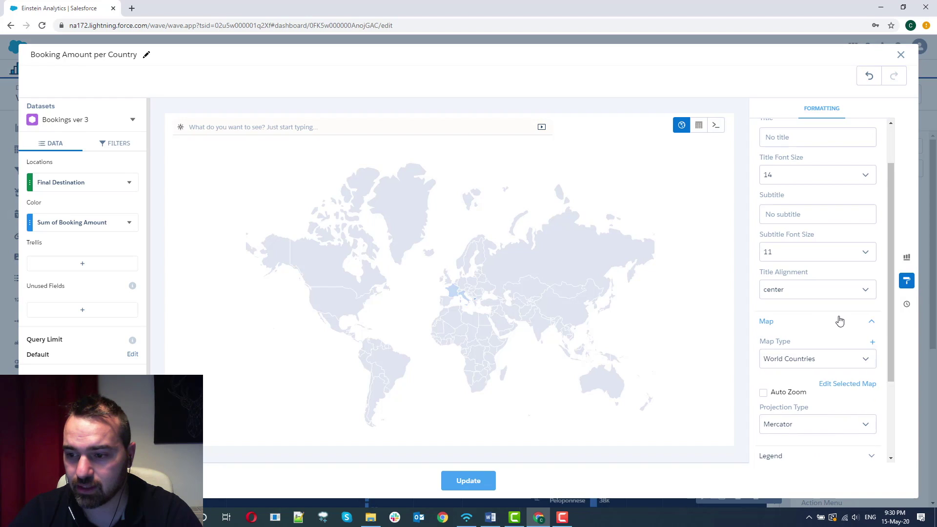
left_click(871, 344)
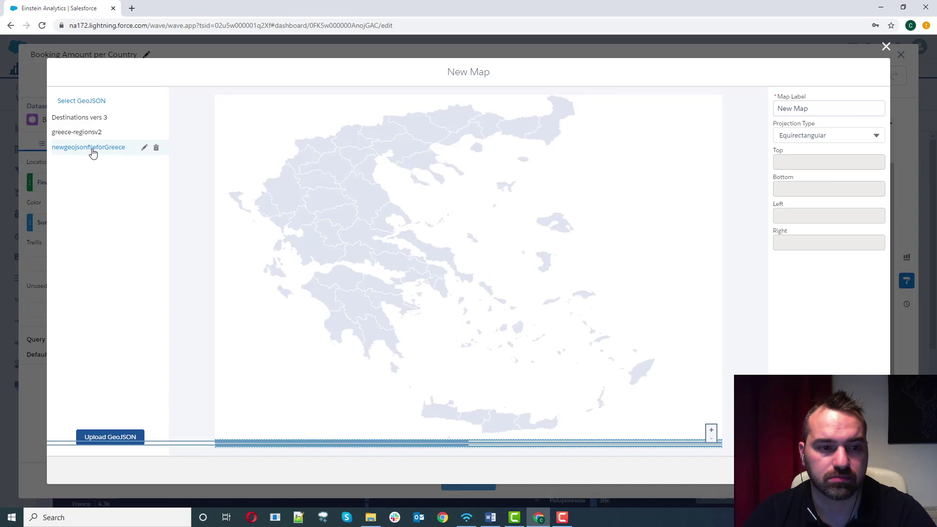
left_click(112, 437)
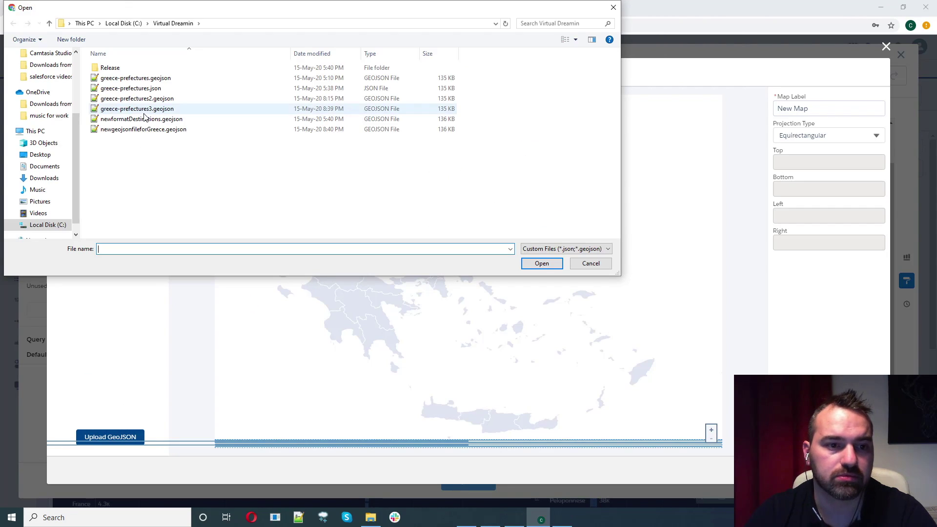
left_click(140, 129)
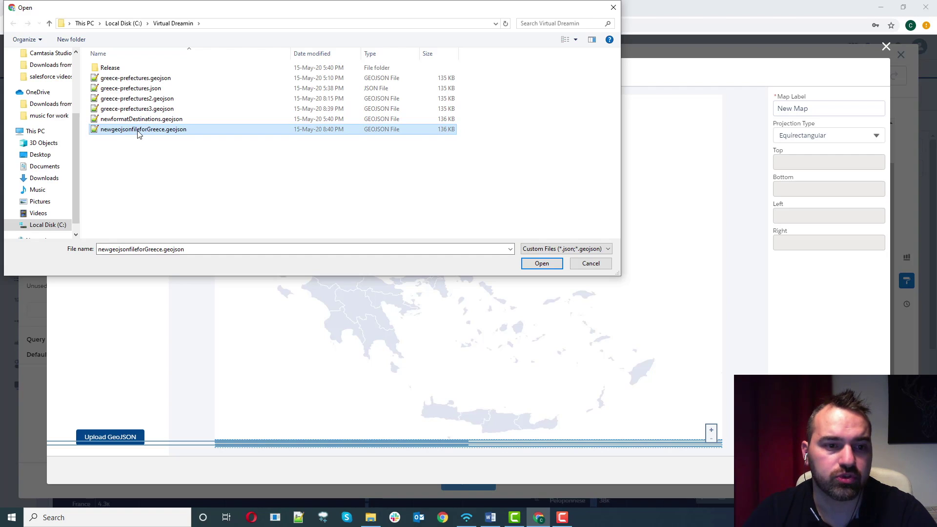
left_click(542, 264)
Step: Confirm the GeoJSON label and name the new custom map 'Destinations of Greece'
double_click(243, 271)
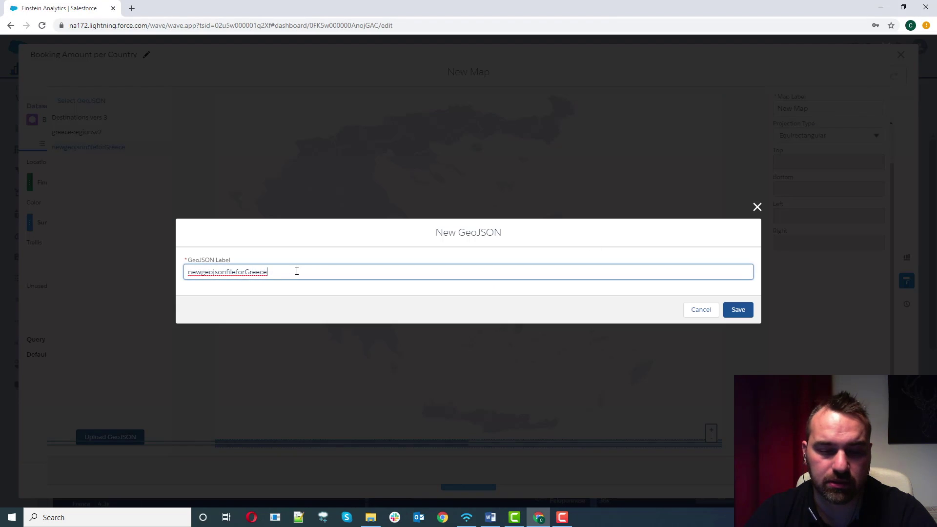
key("Return")
left_click(790, 109)
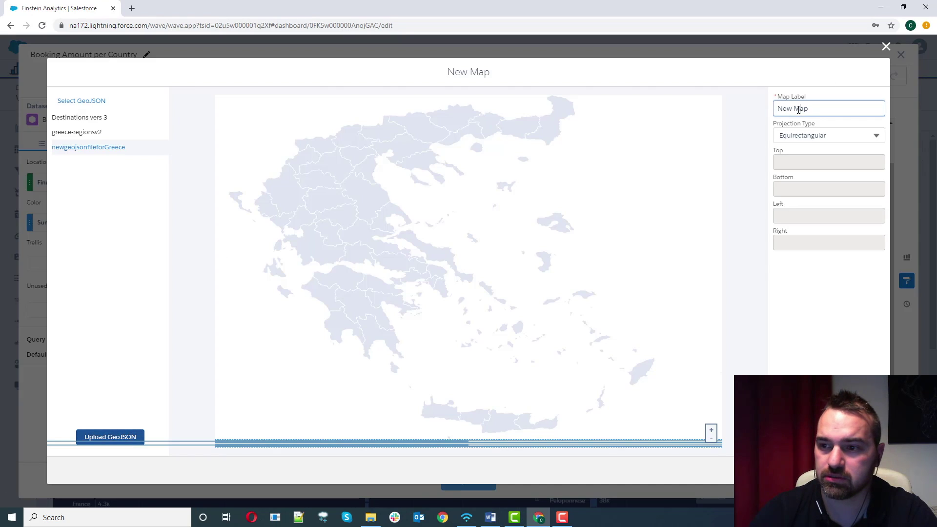
key("ctrl+a")
type("De")
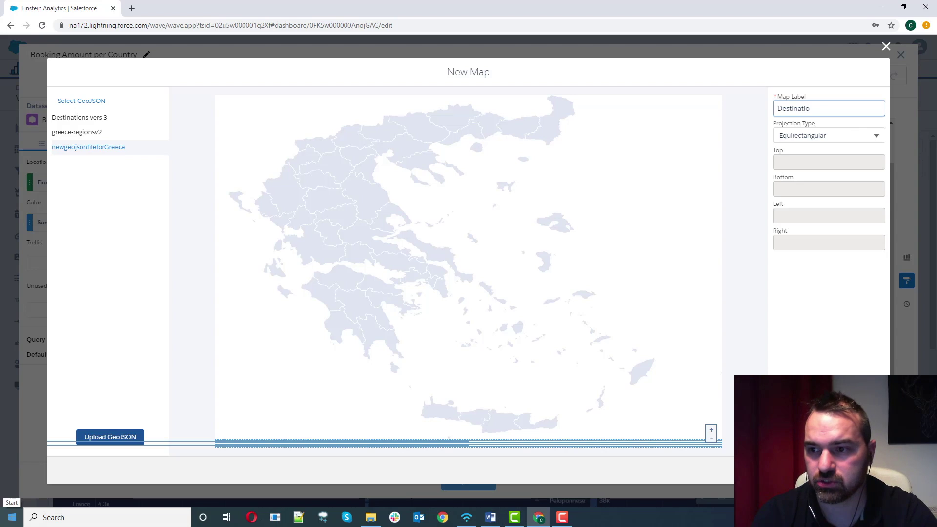
type("stinations of Gr")
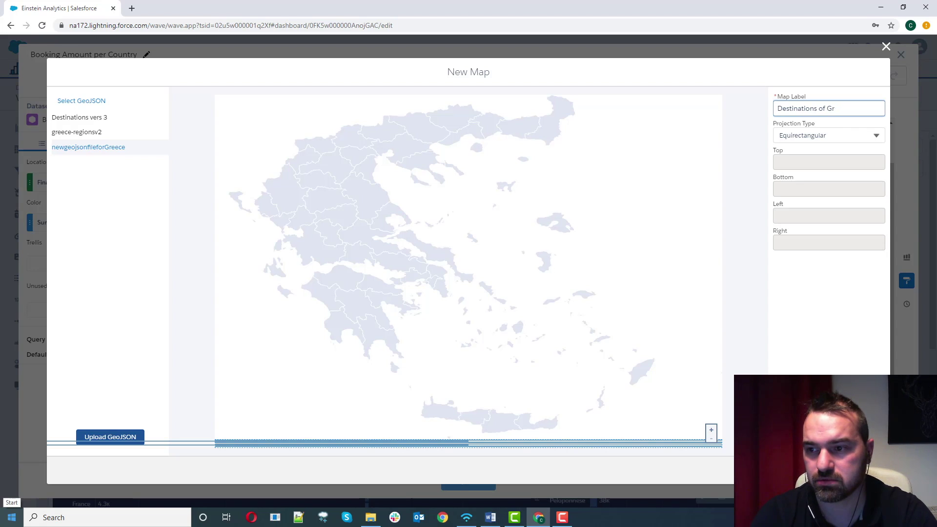
type("eece")
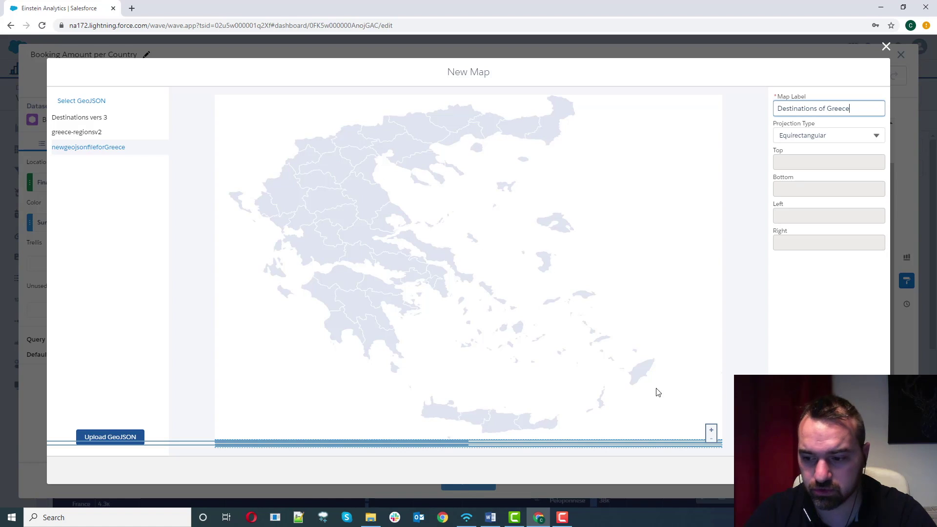
key("Return")
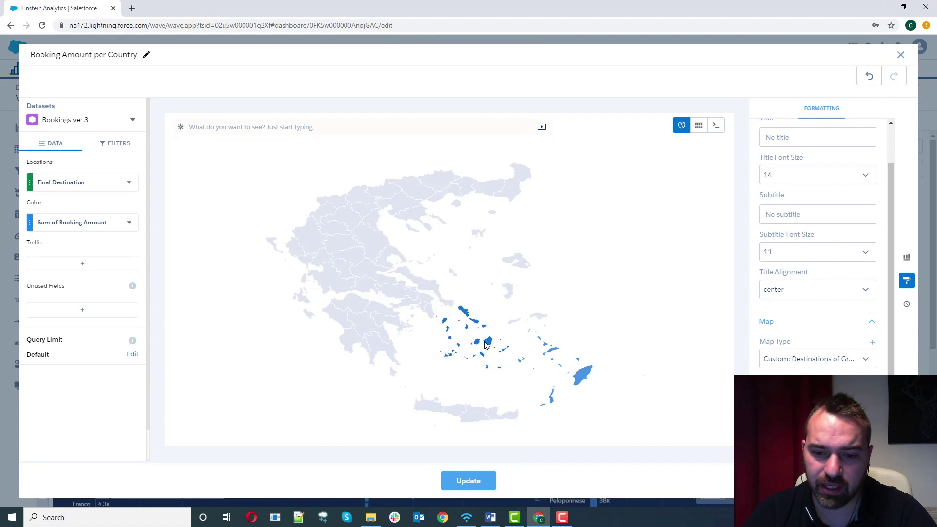
Step: Apply the Final Destination map with the Destinations of Greece map type to the dashboard
mouse_move(491, 350)
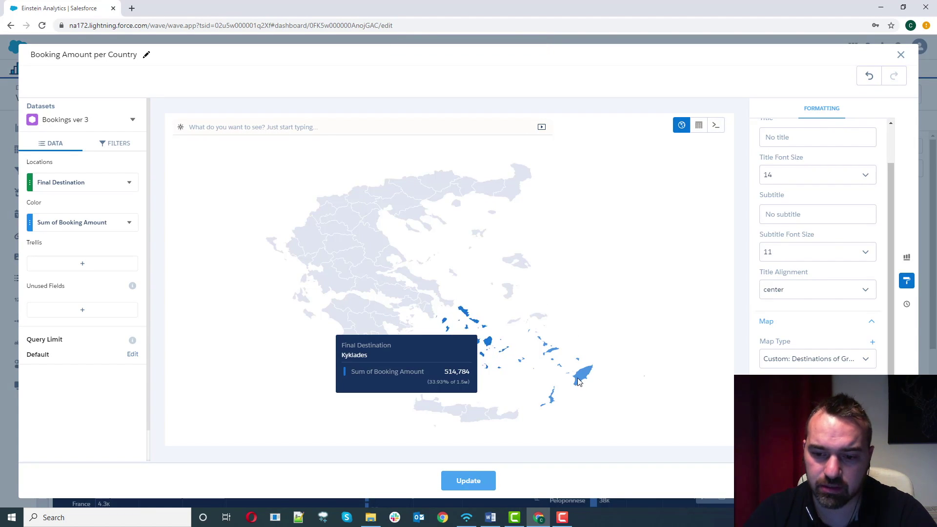
mouse_move(579, 382)
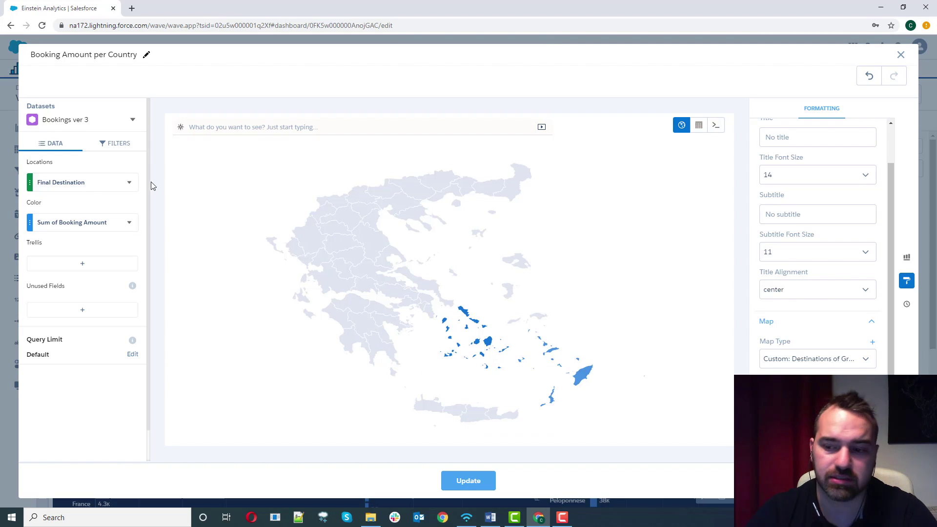
scroll(829, 312, "down", 3)
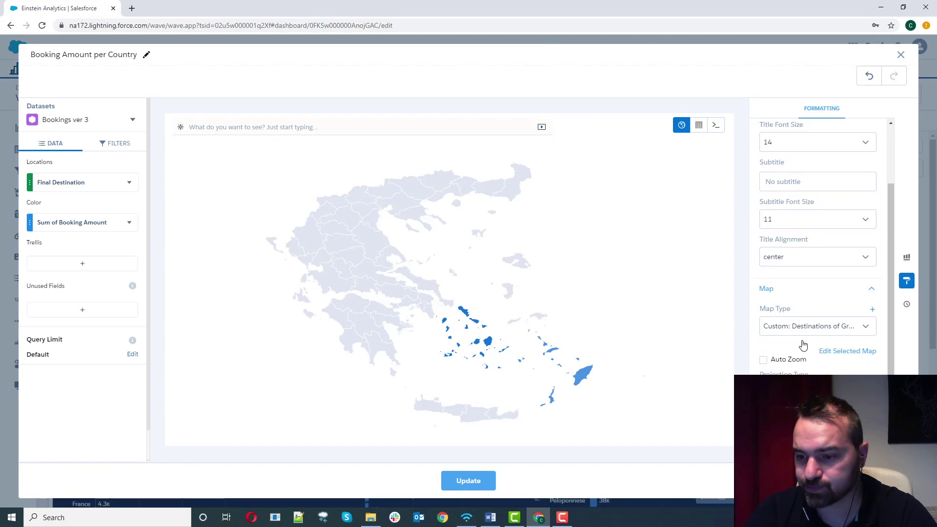
left_click(473, 481)
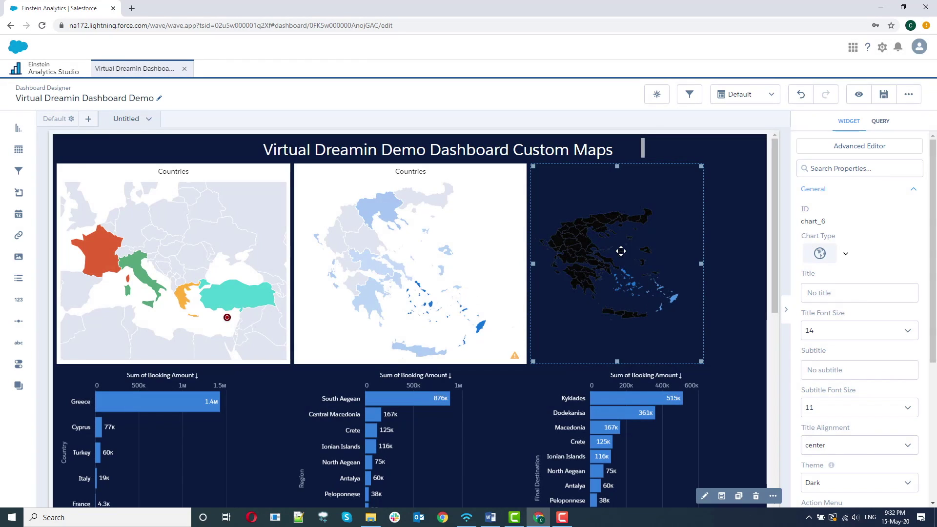
Step: Set the Greece destinations map widget's theme to Default
scroll(822, 332, "down", 5)
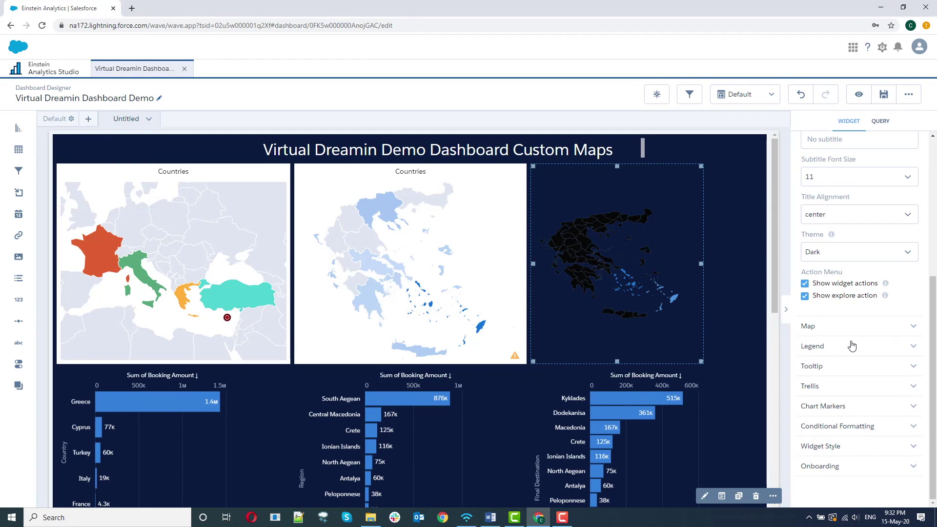
left_click(855, 327)
scroll(828, 252, "up", 5)
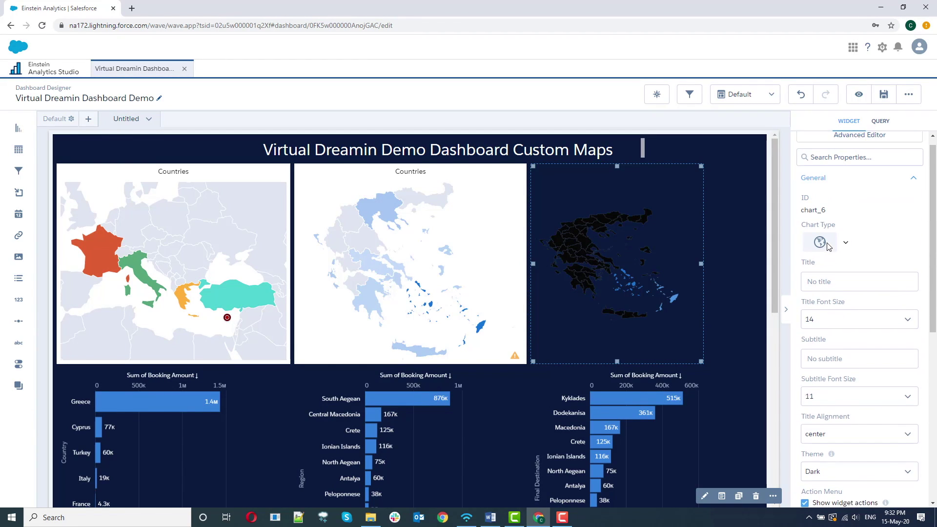
scroll(839, 342, "down", 2)
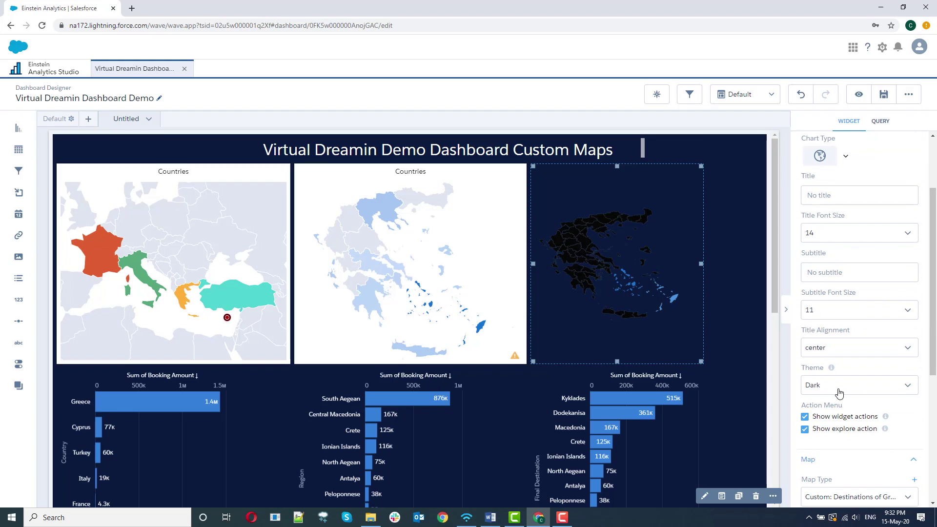
left_click(836, 386)
left_click(823, 404)
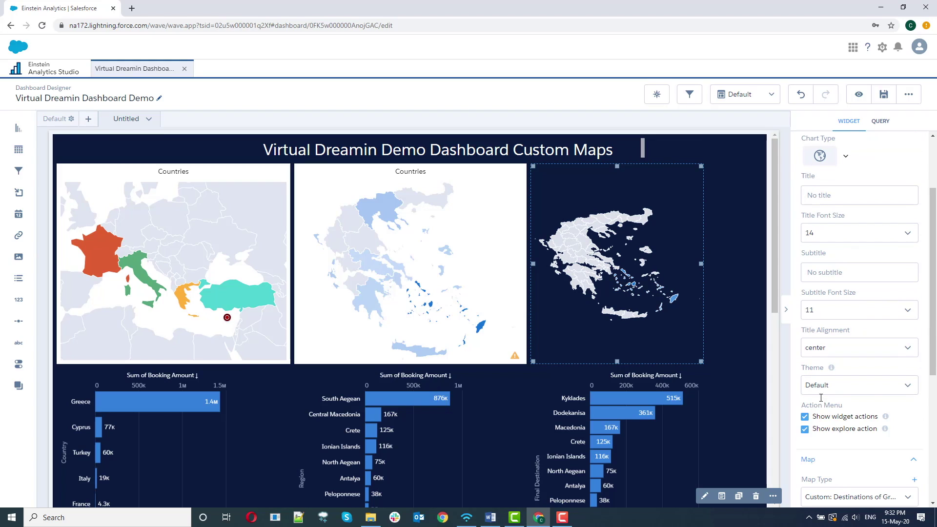
Step: Expand the Legend, Conditional Formatting and Tooltip option sections for the map widget
scroll(851, 405, "down", 5)
left_click(839, 347)
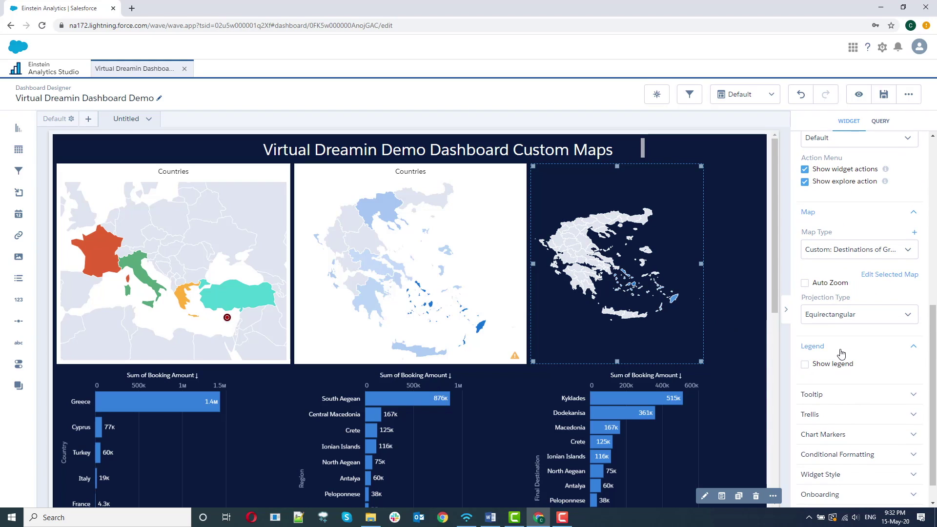
left_click(839, 348)
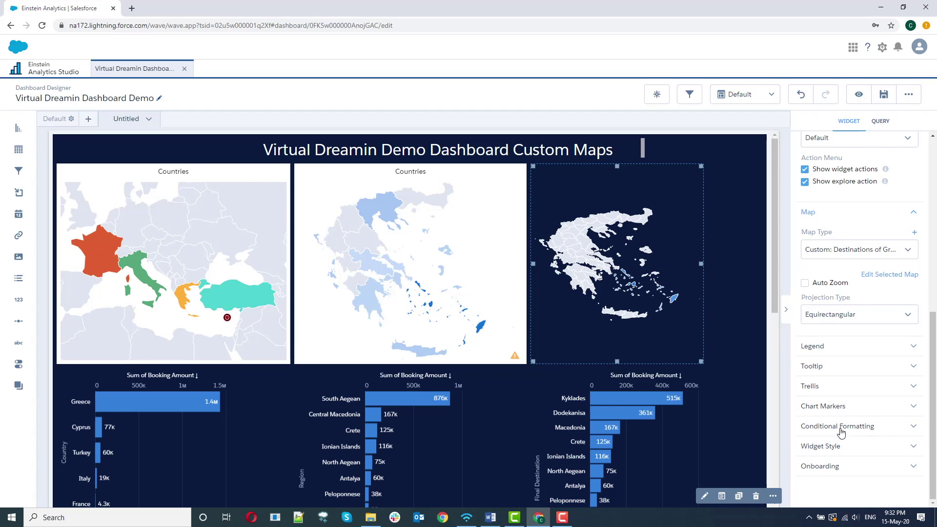
left_click(840, 427)
left_click(838, 367)
left_click(836, 347)
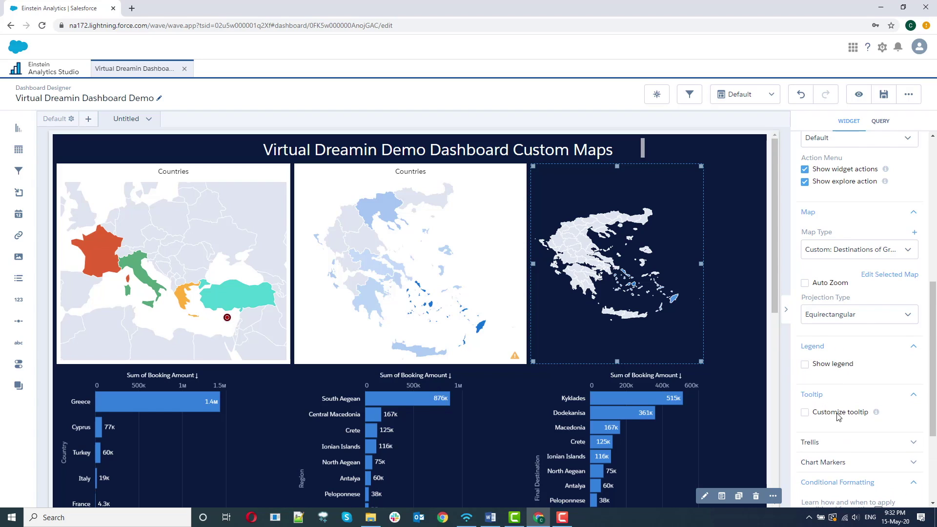
scroll(839, 416, "down", 3)
Step: Give the map widget a white background color and widen it to fill its slot
left_click(833, 445)
scroll(833, 457, "down", 4)
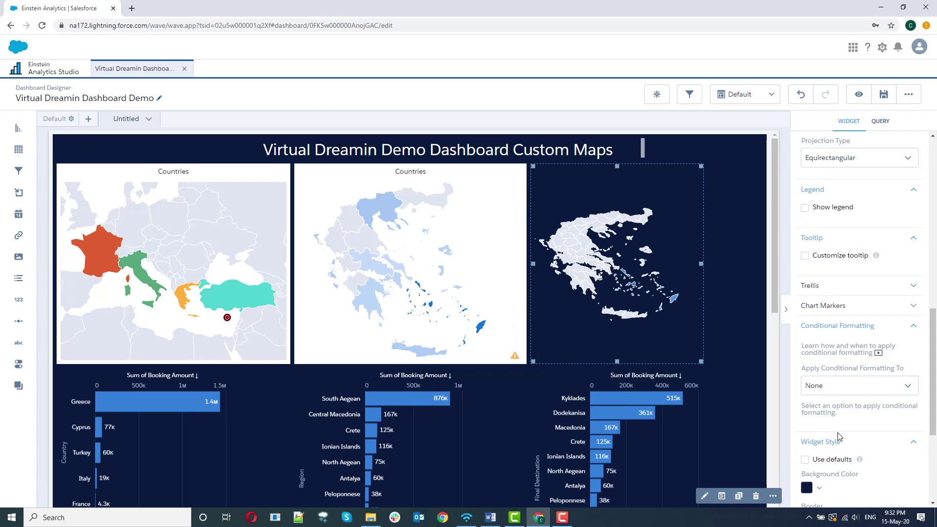
left_click(819, 301)
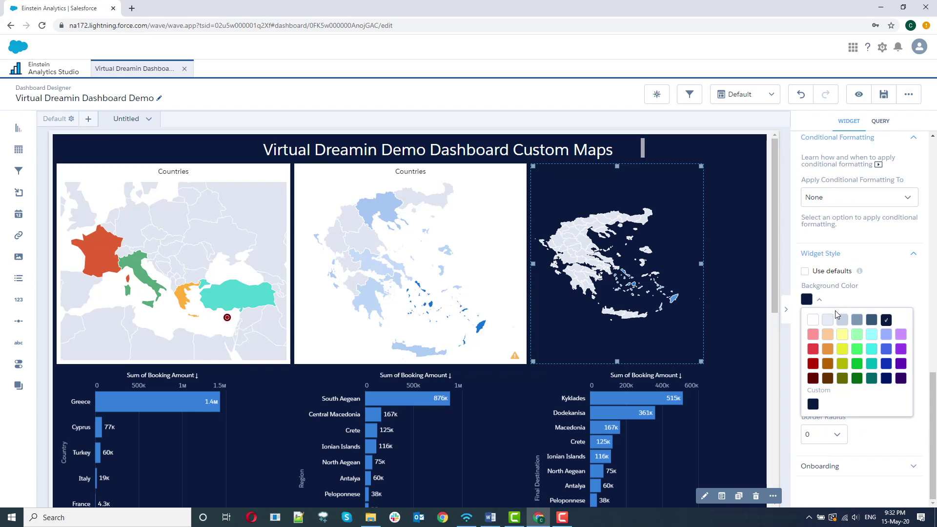
left_click(812, 322)
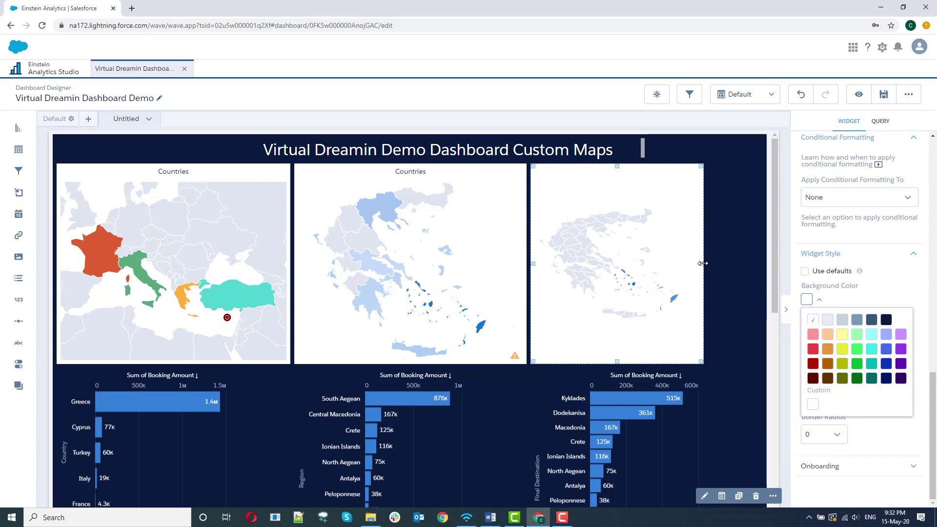
left_click_drag(701, 263, 733, 262)
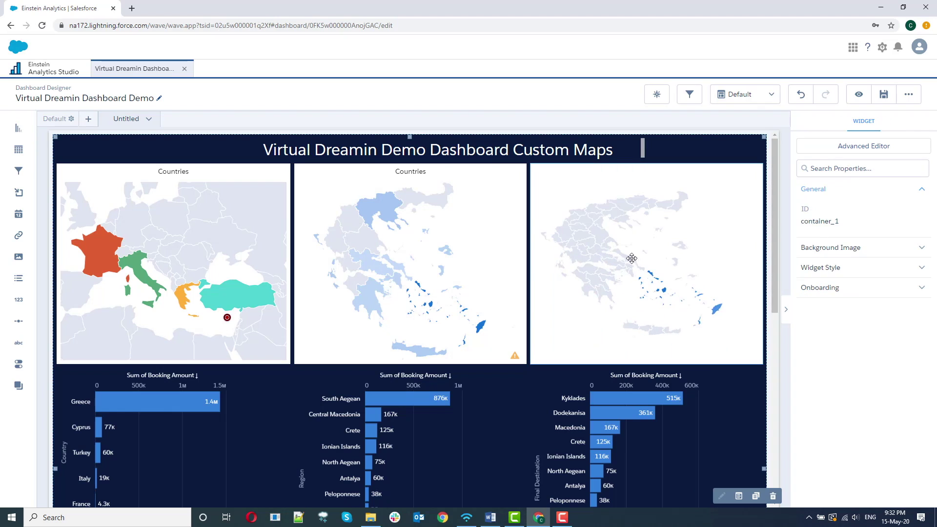
Step: Save the dashboard and switch to Preview mode
left_click(883, 95)
left_click(468, 383)
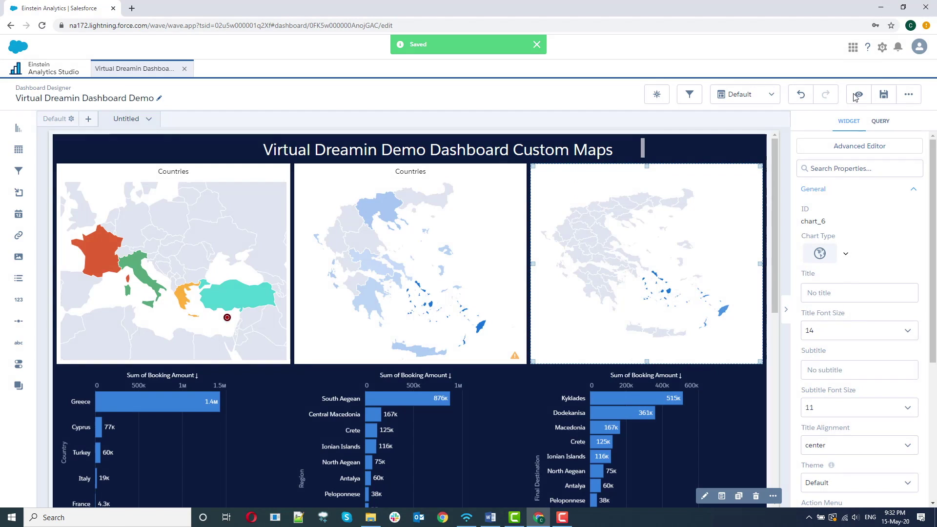
left_click(857, 95)
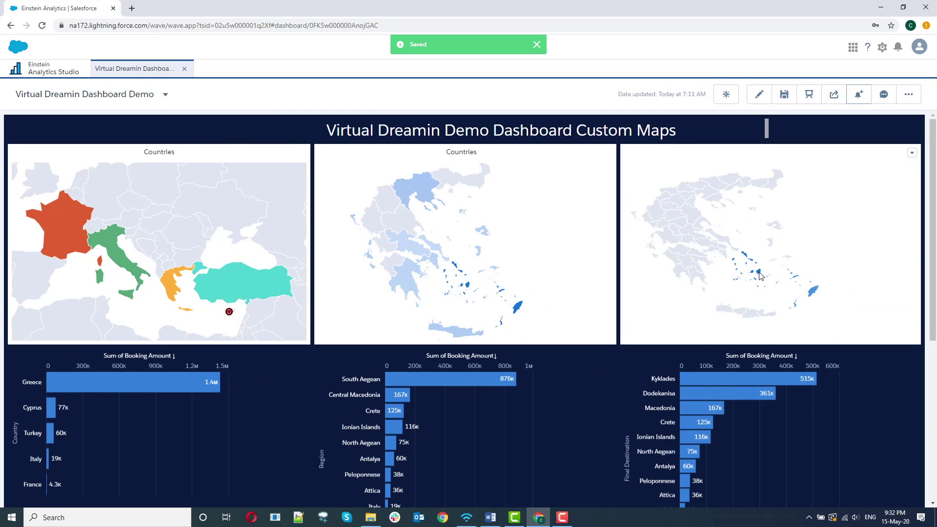
Step: Cross-filter the charts by selecting Kyklades, then Dodekanisa, then the South Aegean islands on the maps
mouse_move(798, 282)
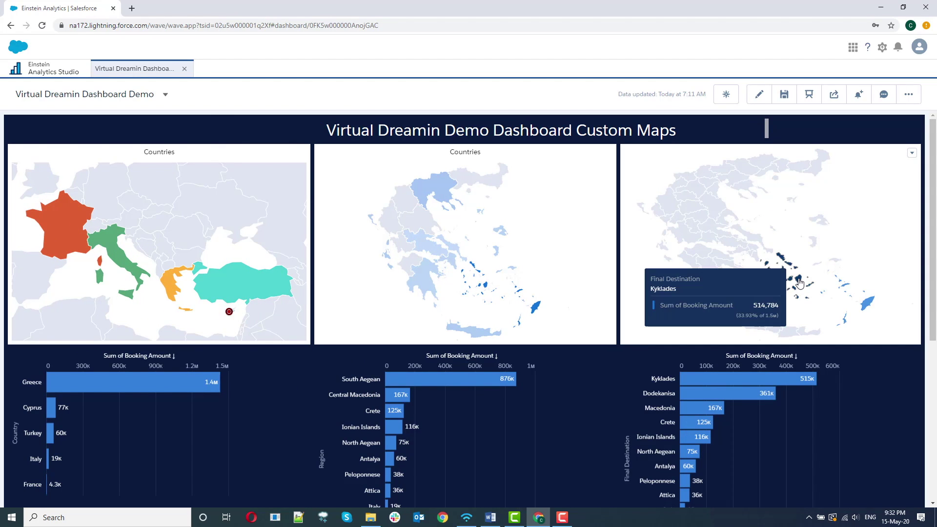
left_click(798, 283)
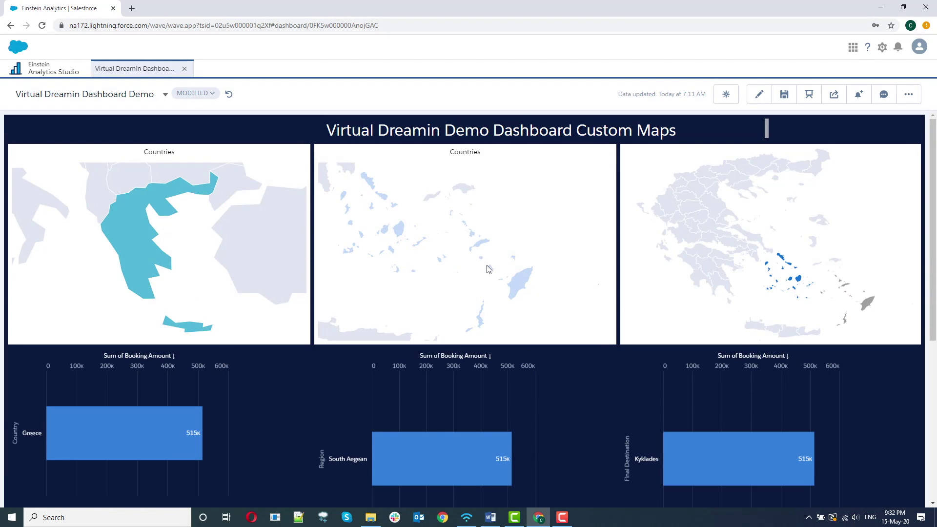
mouse_move(516, 293)
mouse_move(797, 282)
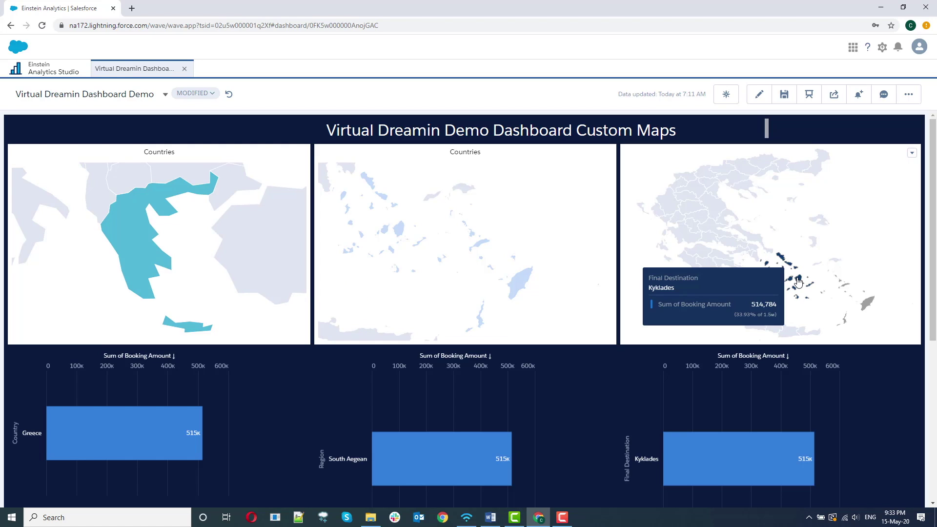
left_click(867, 307)
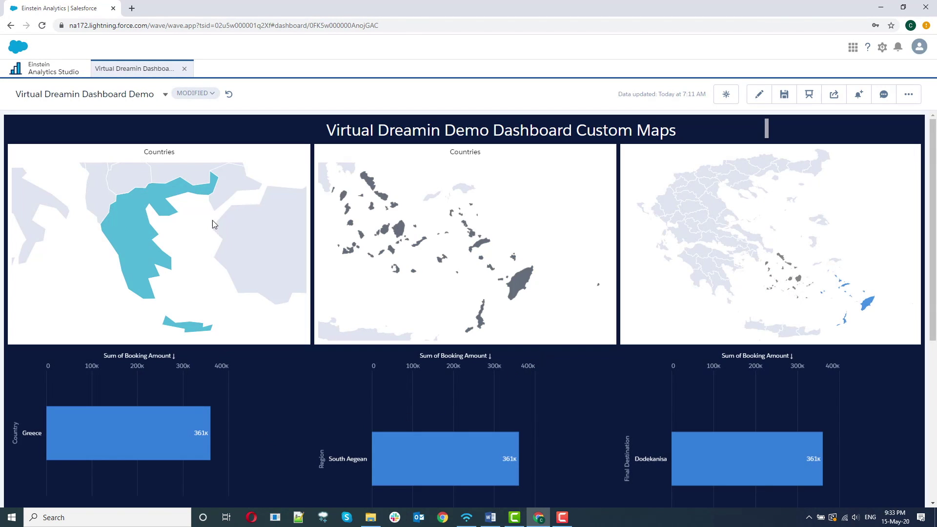
left_click(397, 231)
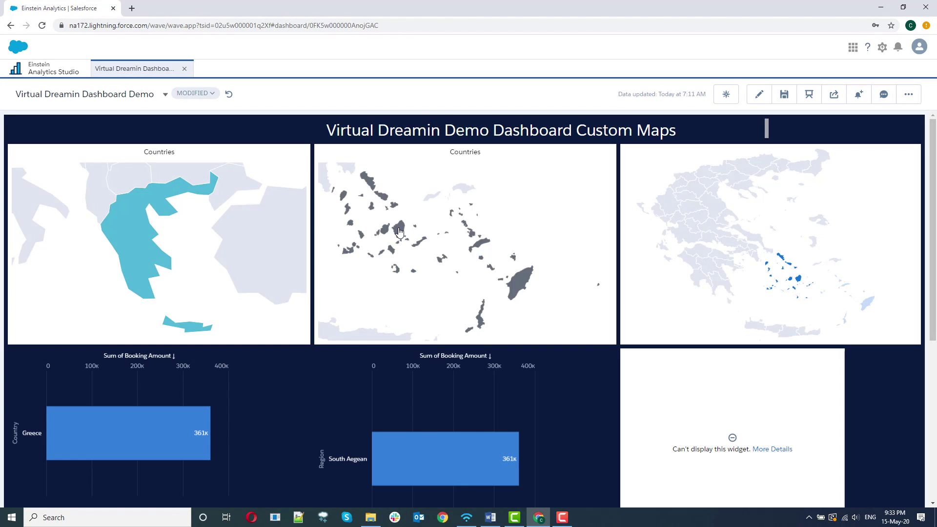
scroll(424, 230, "down", 2)
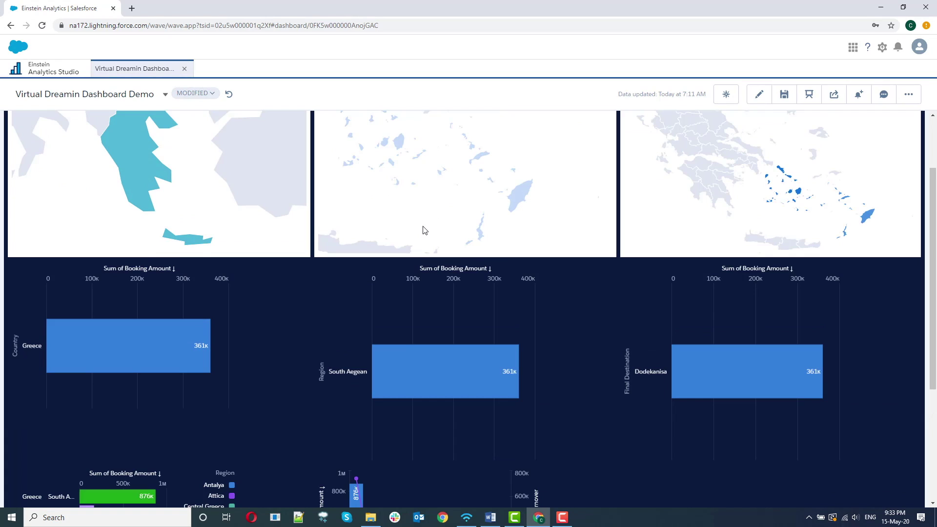
scroll(424, 227, "up", 2)
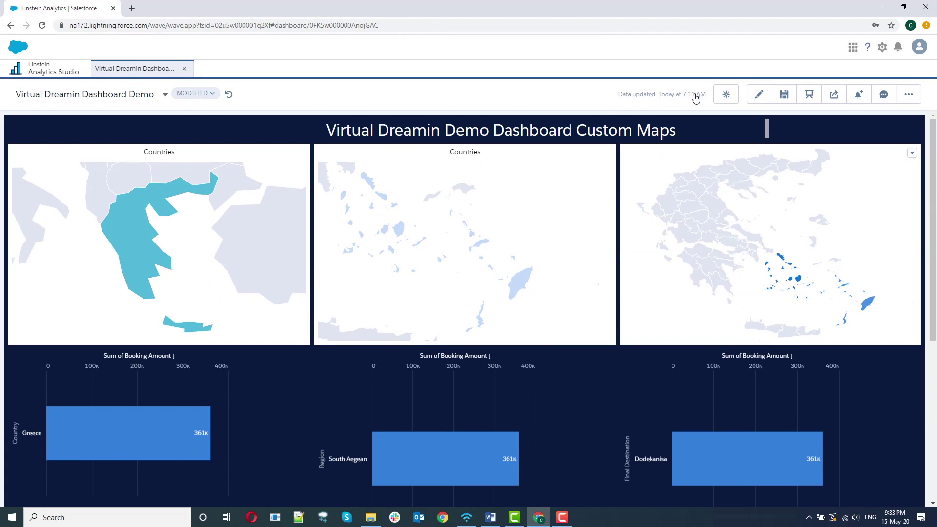
Step: Reset the dashboard to clear all destination filters
left_click(228, 96)
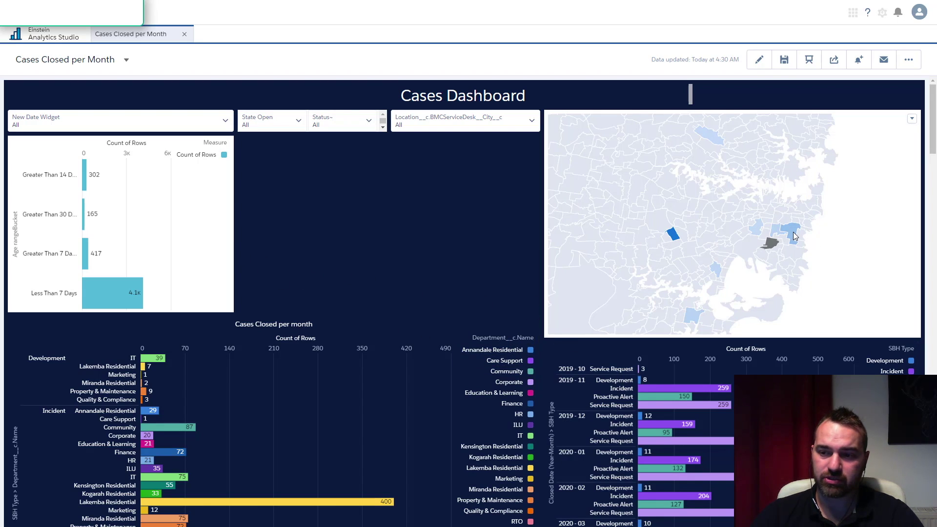
mouse_move(794, 236)
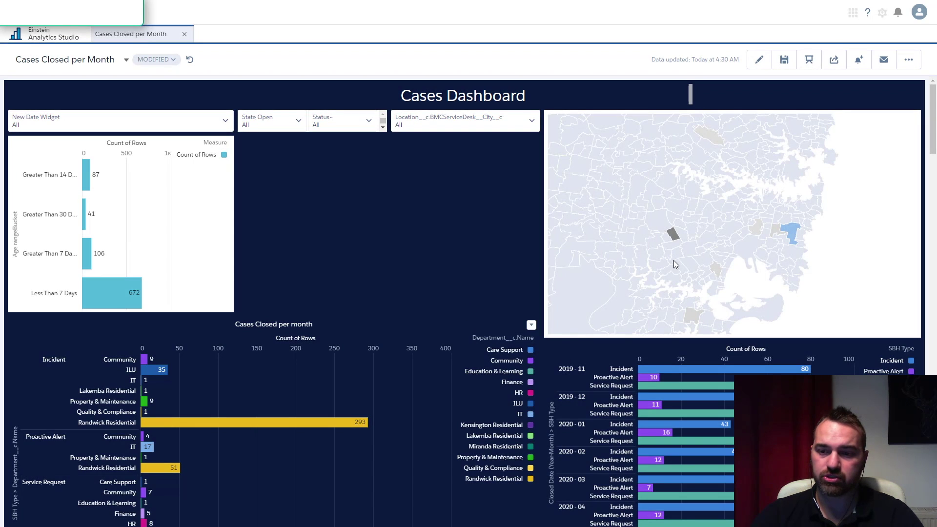
mouse_move(676, 238)
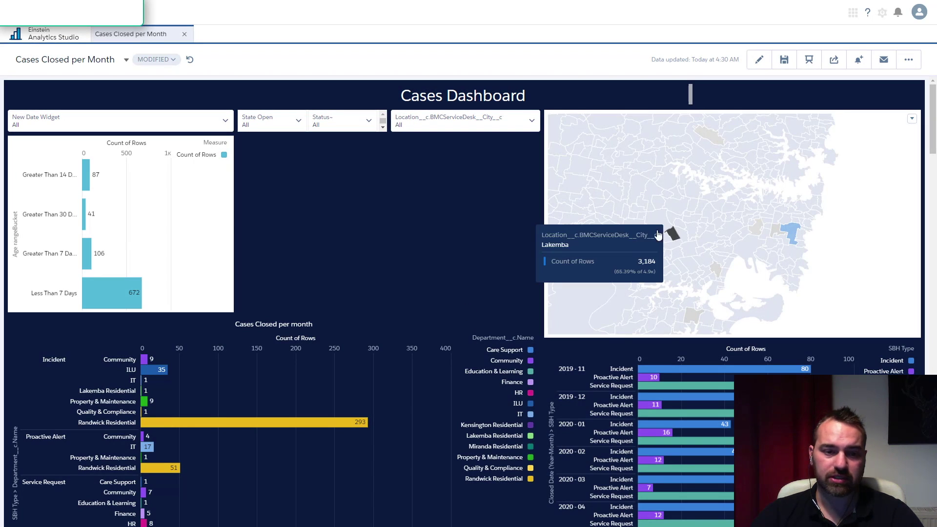
left_click(672, 236)
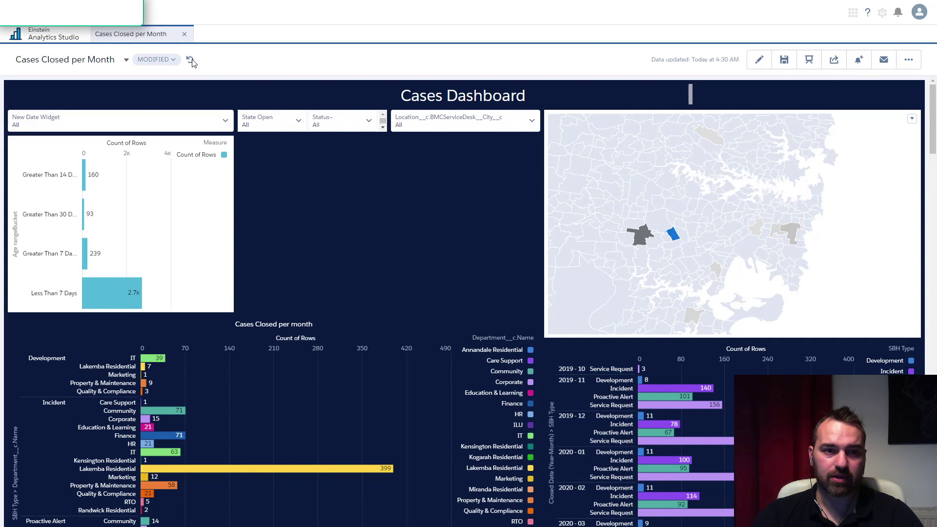
left_click(635, 198)
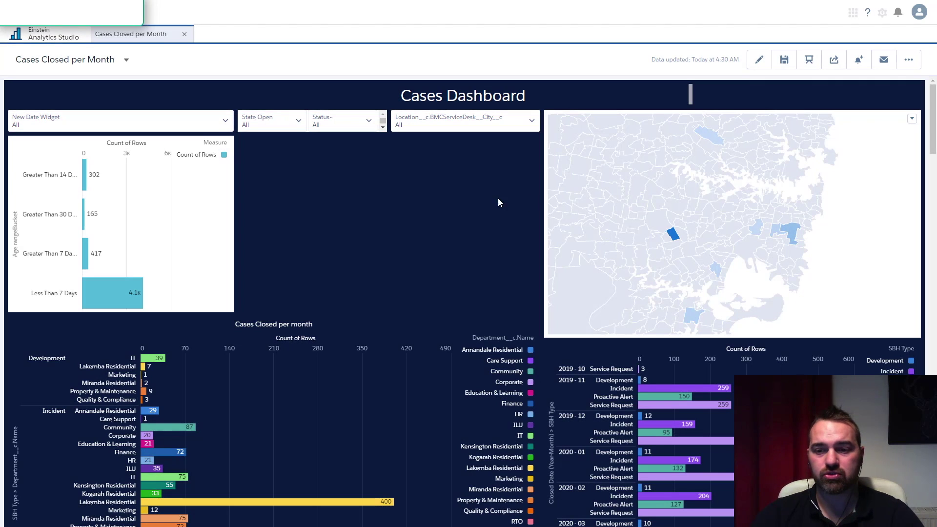